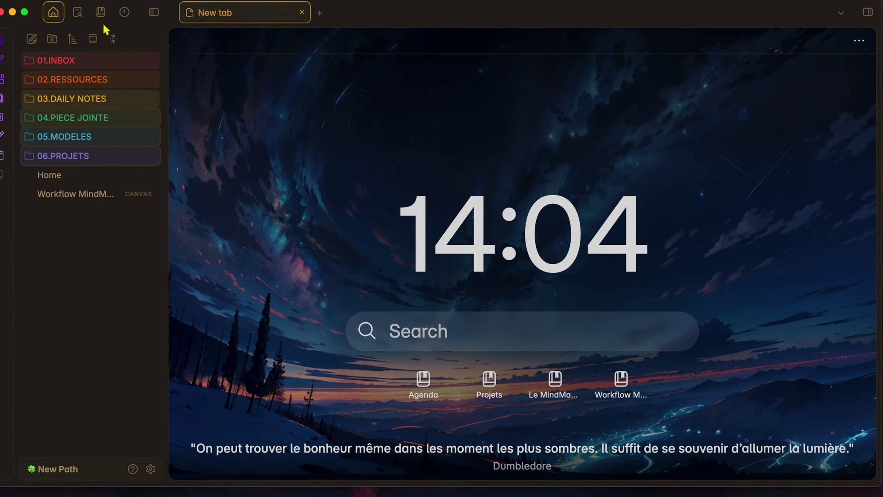
{"action": "left_click", "coordinate": [22, 36]}
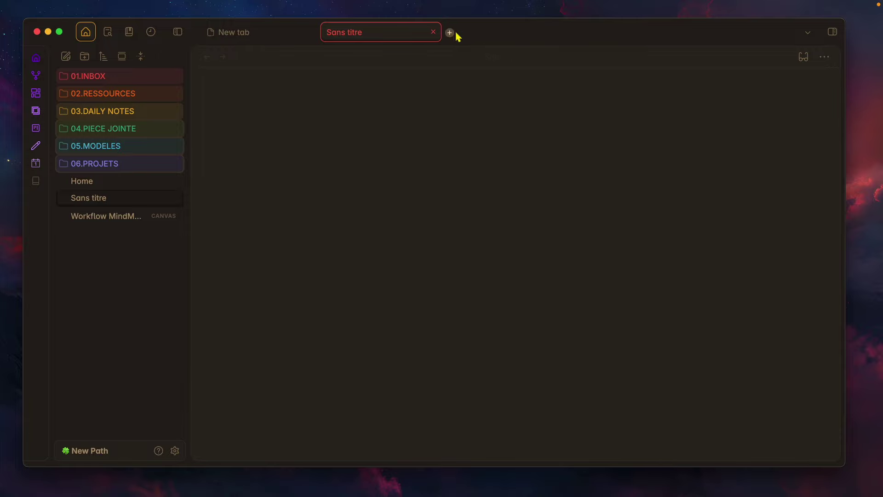
{"action": "left_click", "coordinate": [433, 31]}
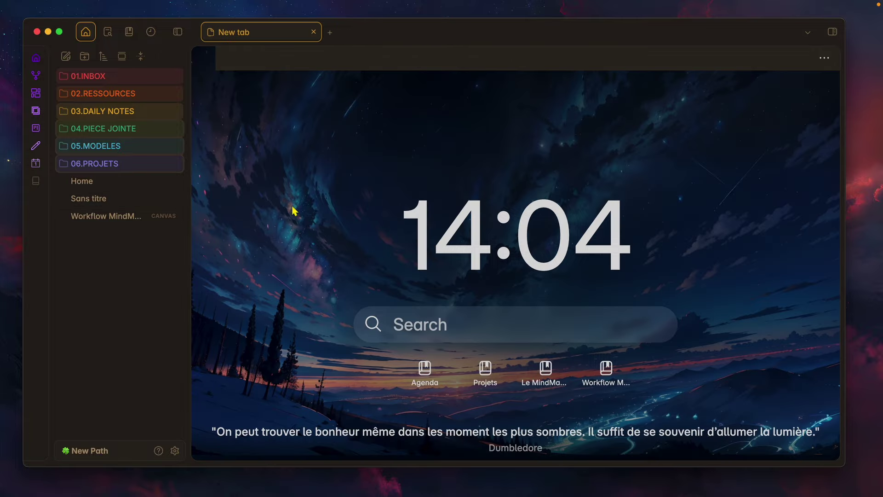
{"action": "right_click", "coordinate": [127, 205]}
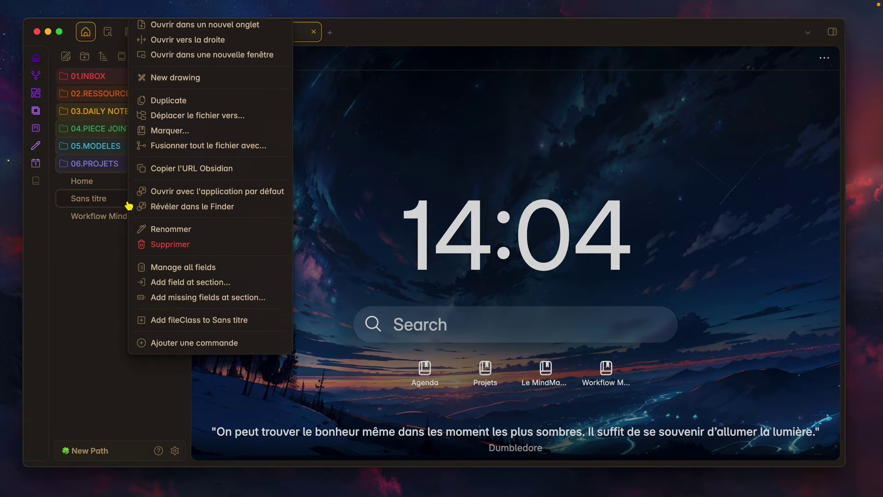
{"action": "left_click", "coordinate": [184, 251]}
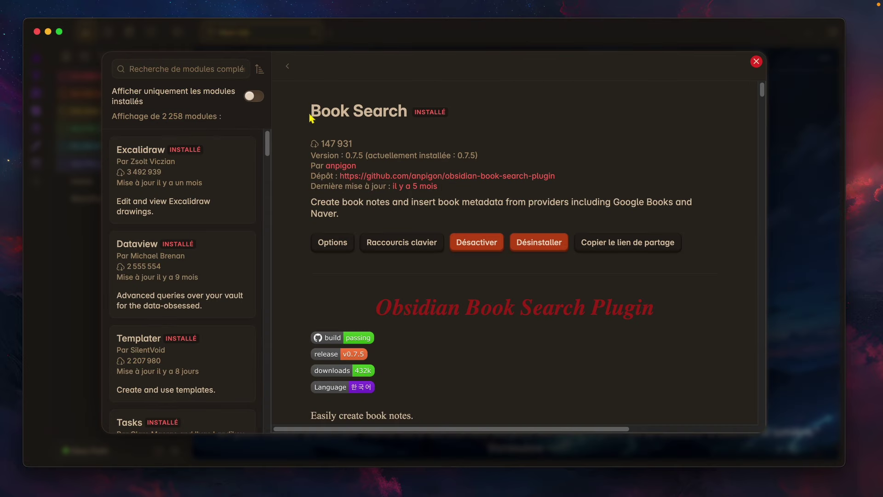
Review the Book Search plugin's description page with its usage instructions, and look at its options.
{"action": "scroll", "coordinate": [407, 130], "scroll_direction": "down", "scroll_amount": 15}
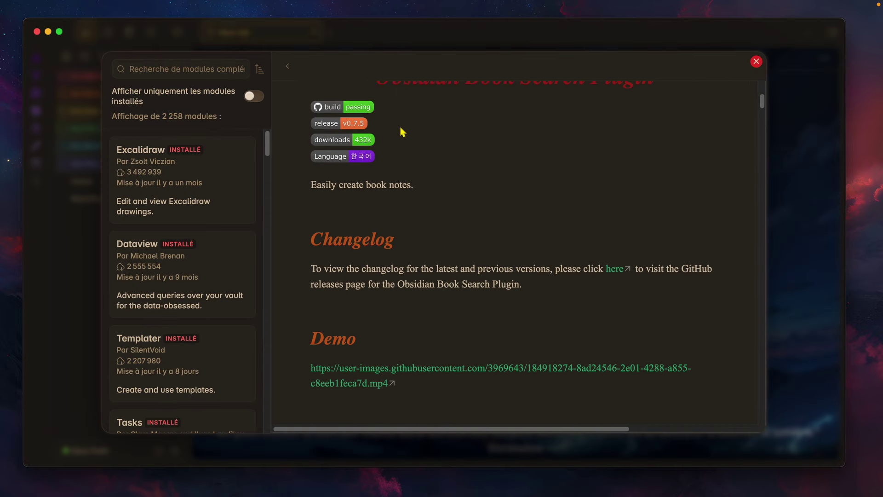
{"action": "scroll", "coordinate": [402, 131], "scroll_direction": "down", "scroll_amount": 2}
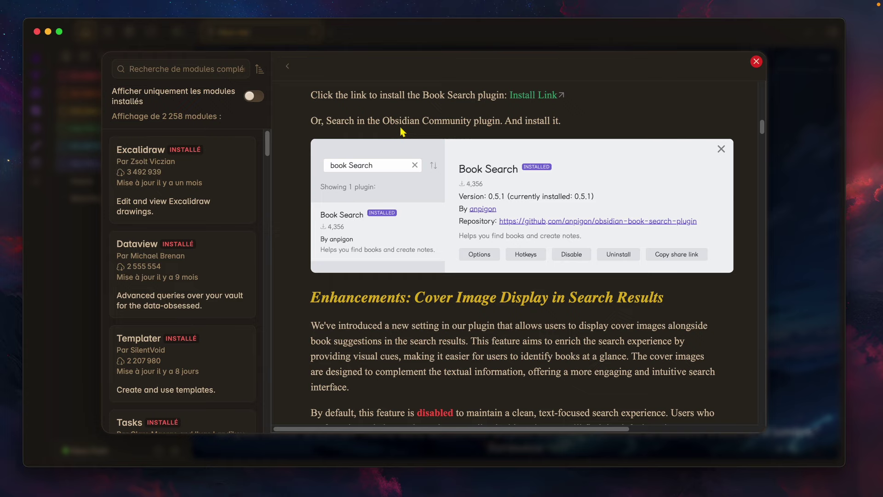
{"action": "scroll", "coordinate": [402, 132], "scroll_direction": "down", "scroll_amount": 20}
{"action": "scroll", "coordinate": [418, 184], "scroll_direction": "down", "scroll_amount": 20}
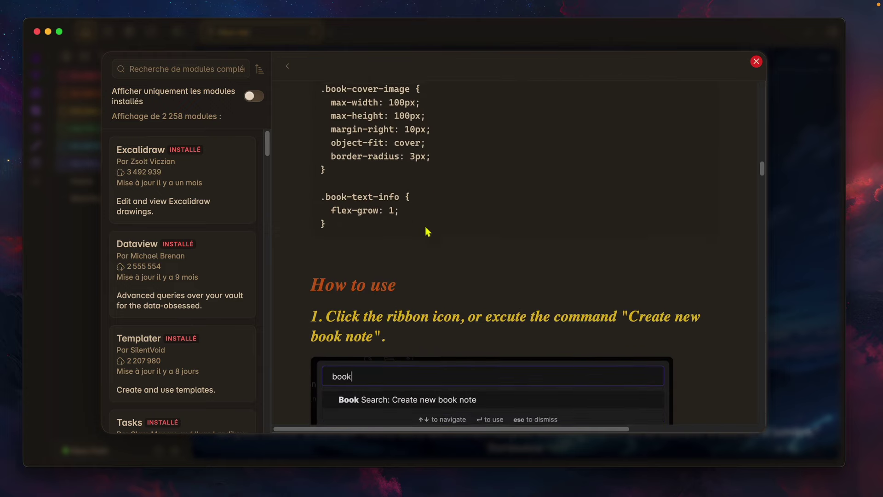
{"action": "scroll", "coordinate": [379, 285], "scroll_direction": "down", "scroll_amount": 5}
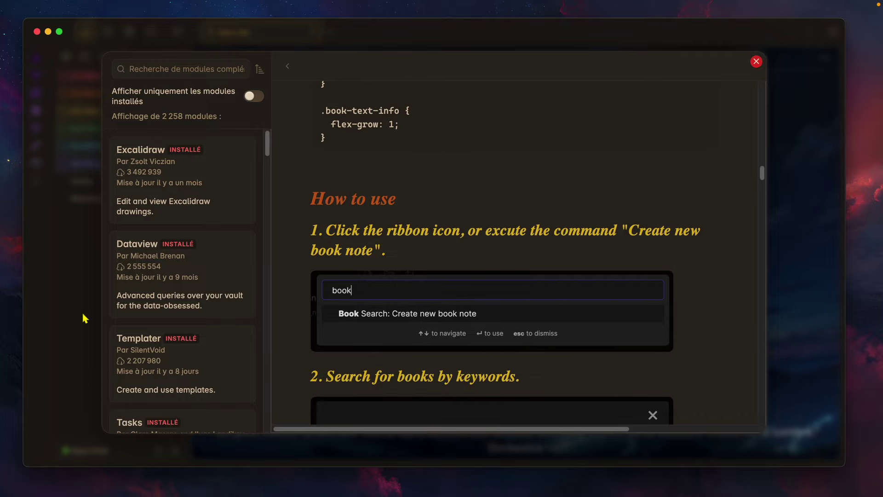
{"action": "scroll", "coordinate": [322, 258], "scroll_direction": "up", "scroll_amount": 20}
{"action": "left_click", "coordinate": [333, 243]}
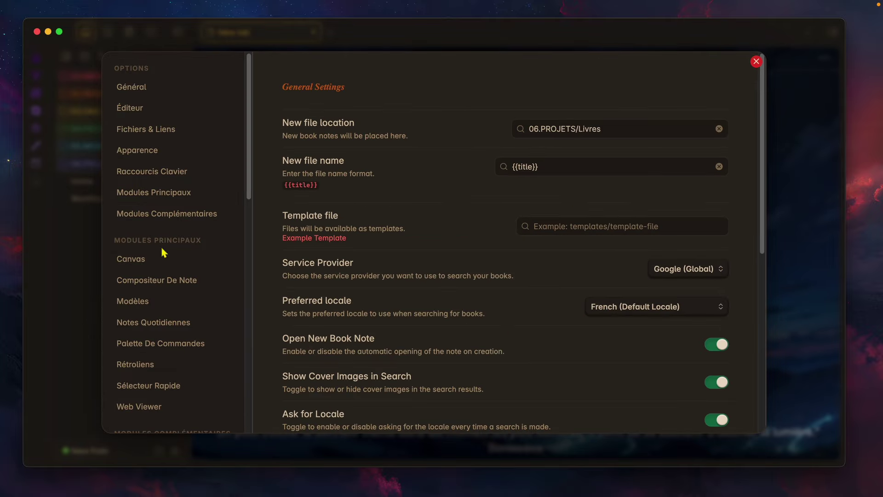
{"action": "left_click", "coordinate": [65, 303]}
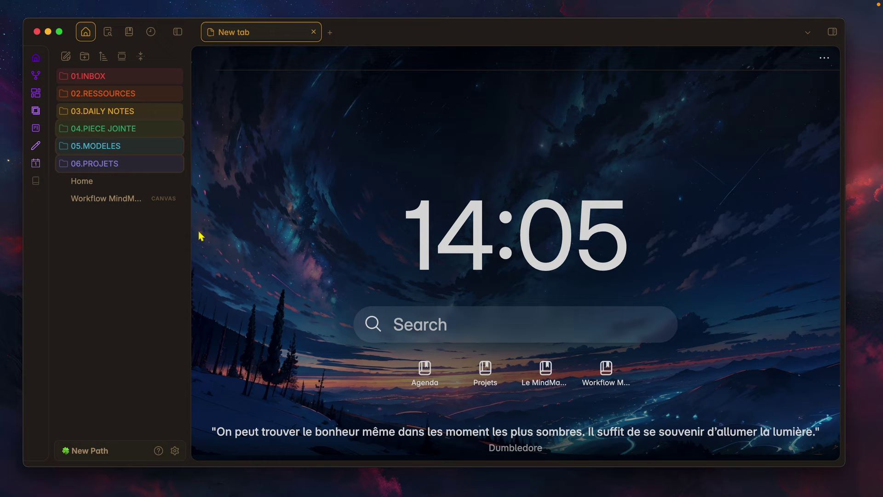
Run the command "Book Search: Create new book note".
{"action": "key", "text": "super+p"}
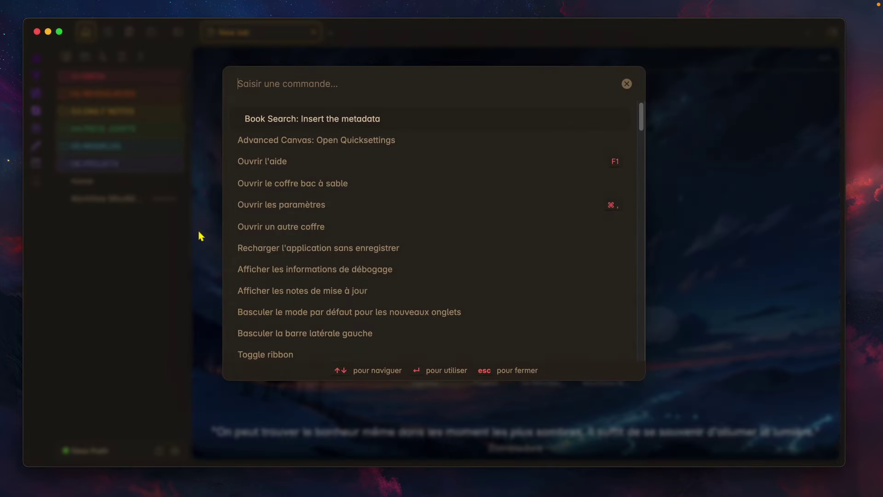
{"action": "type", "text": "book"}
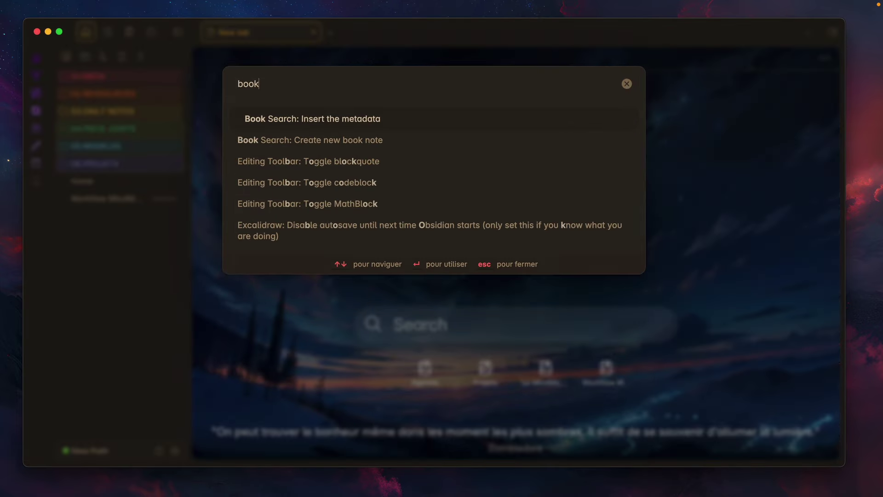
{"action": "key", "text": "Down"}
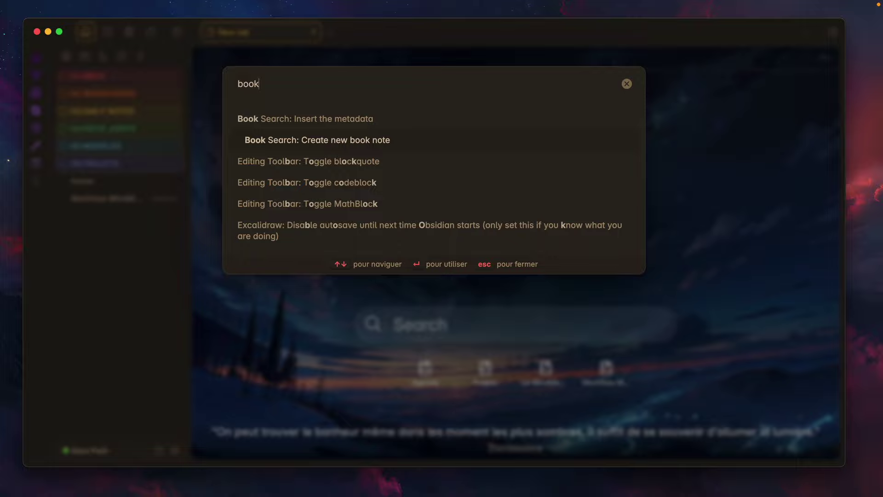
{"action": "key", "text": "Return"}
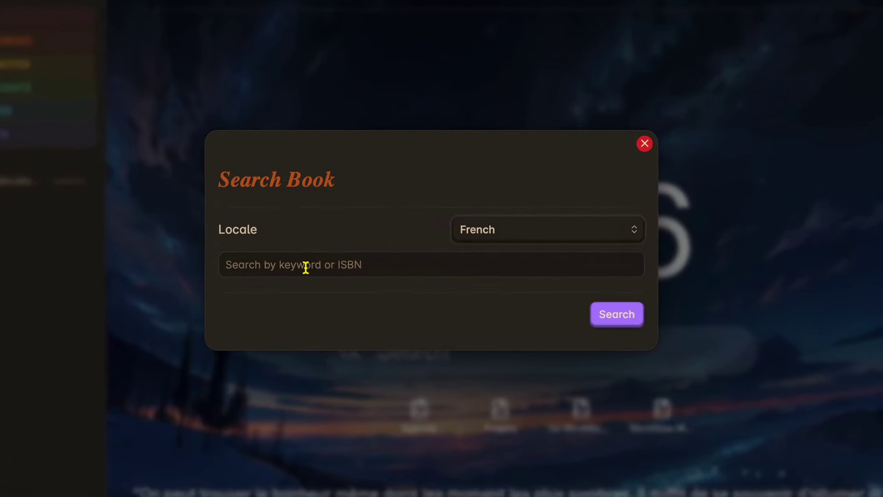
Search for the book "L'art d'aller à l'essentiel", keeping French as the locale.
{"action": "left_click", "coordinate": [506, 227]}
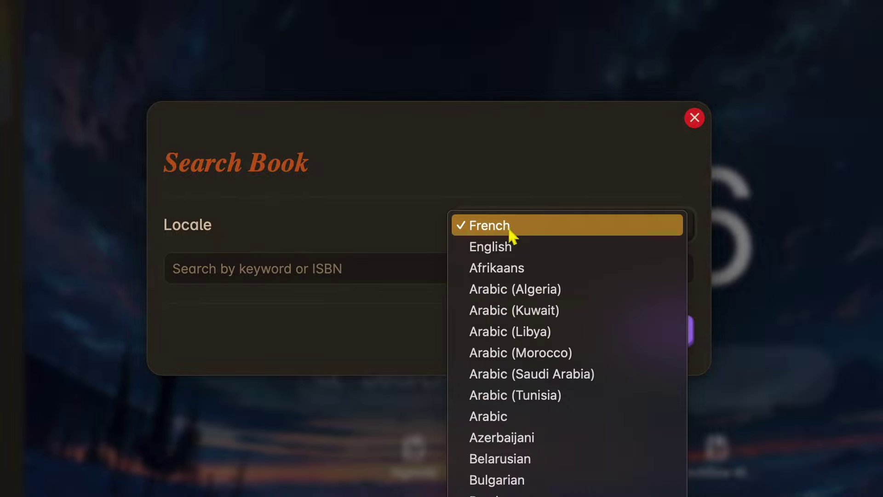
{"action": "scroll", "coordinate": [566, 492], "scroll_direction": "down", "scroll_amount": 20}
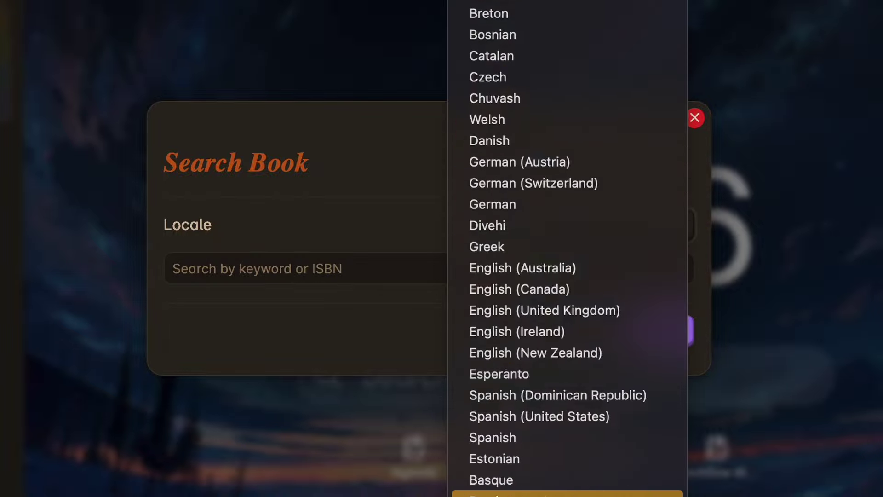
{"action": "scroll", "coordinate": [550, 331], "scroll_direction": "up", "scroll_amount": 20}
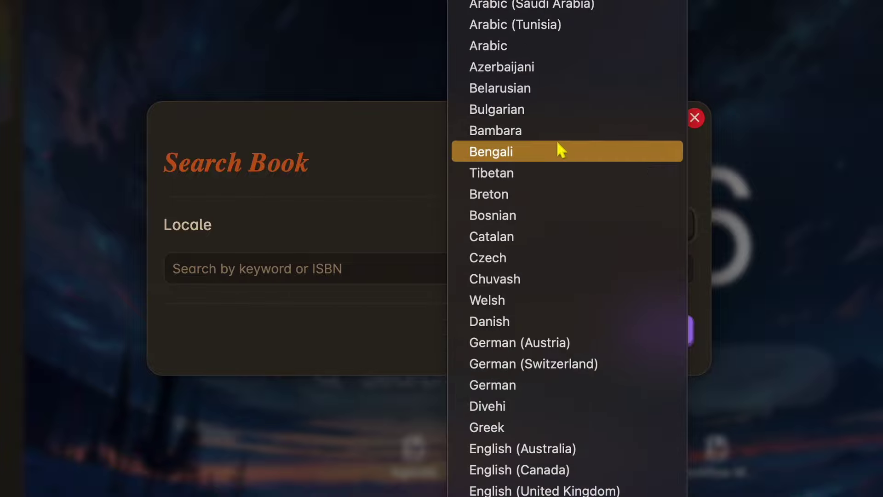
{"action": "left_click", "coordinate": [315, 243]}
{"action": "left_click", "coordinate": [333, 264]}
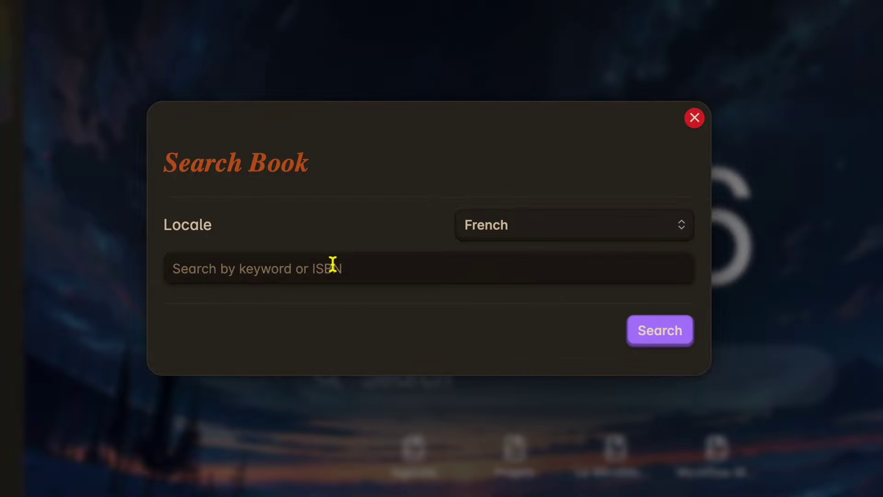
{"action": "type", "text": "L'ar"}
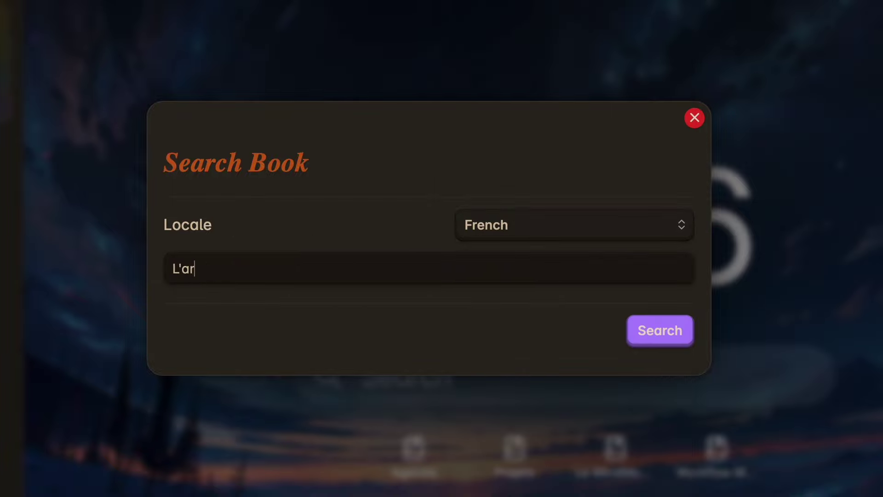
{"action": "type", "text": "t d'aller à l'essentiel"}
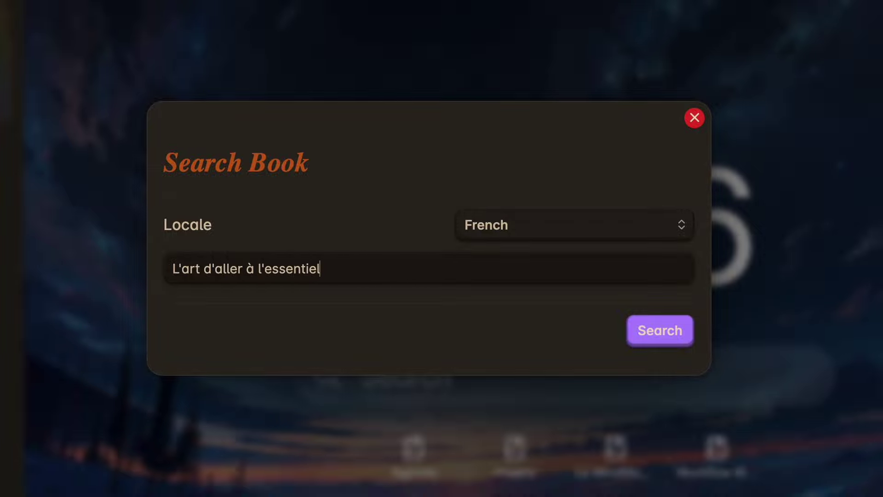
{"action": "key", "text": "Return"}
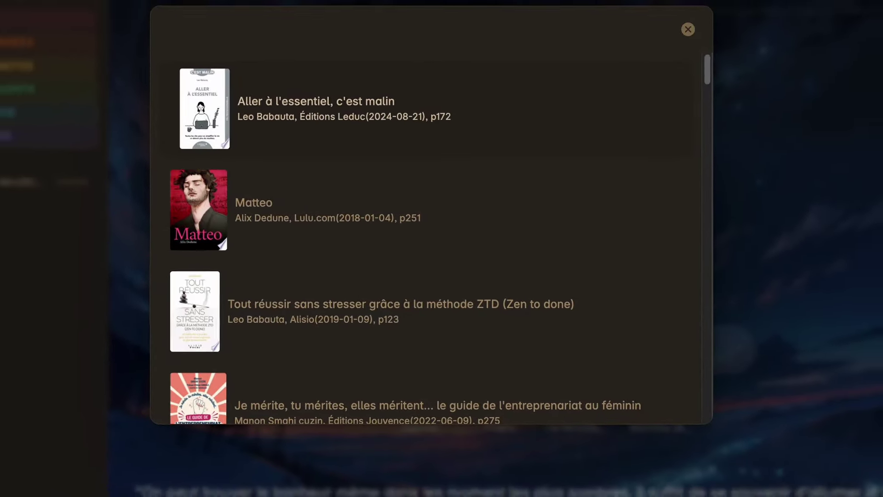
Create the note from the search result "Aller à l'essentiel, c'est malin" and expand the 06.PROJETS folder.
{"action": "scroll", "coordinate": [395, 267], "scroll_direction": "down", "scroll_amount": 20}
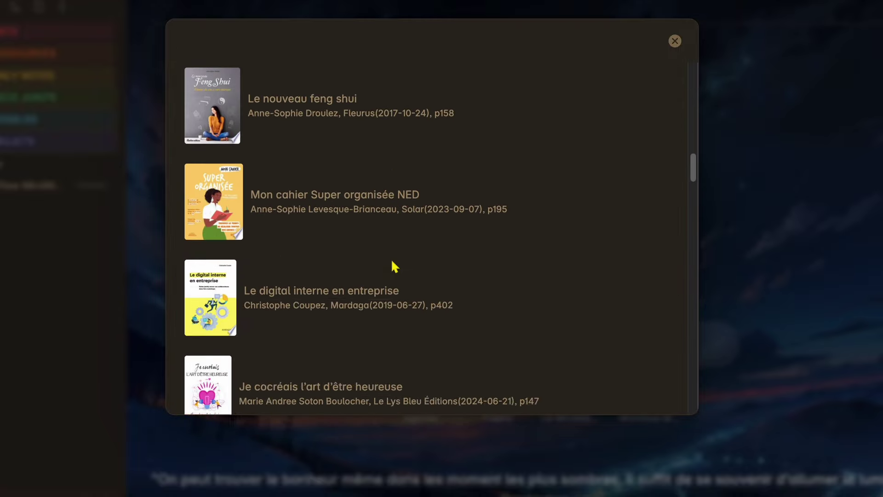
{"action": "scroll", "coordinate": [395, 267], "scroll_direction": "up", "scroll_amount": 20}
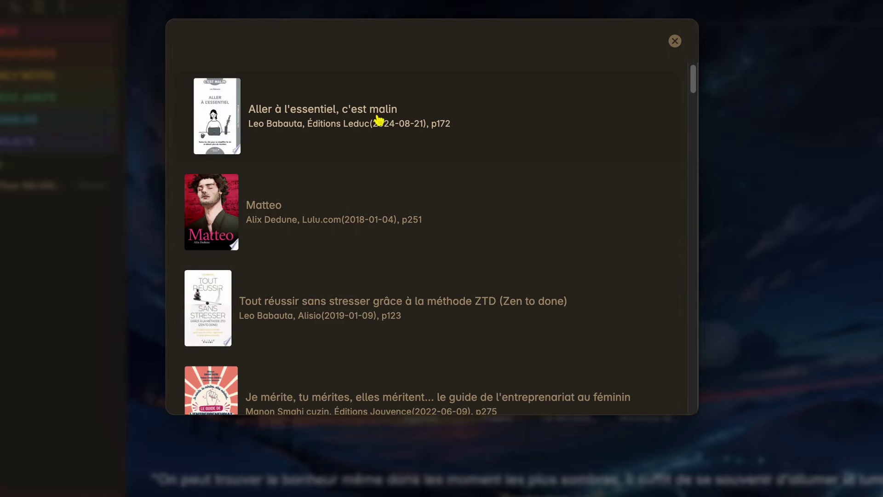
{"action": "left_click", "coordinate": [321, 117]}
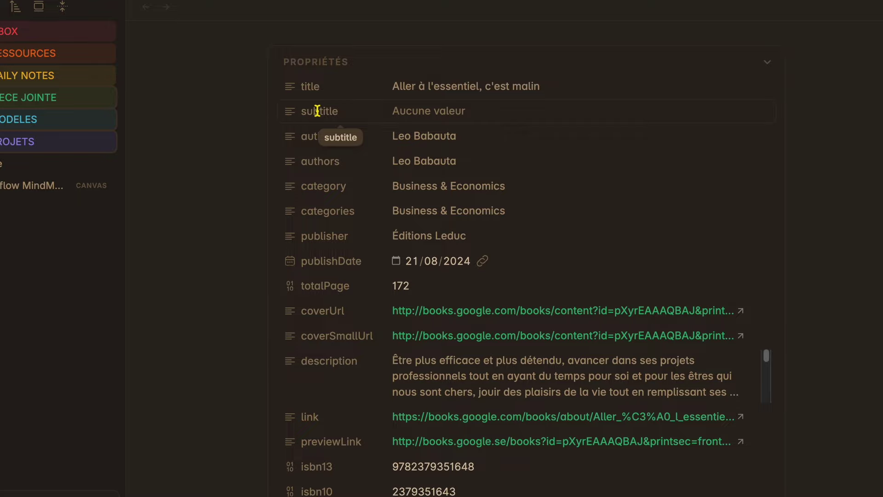
{"action": "left_click", "coordinate": [7, 146]}
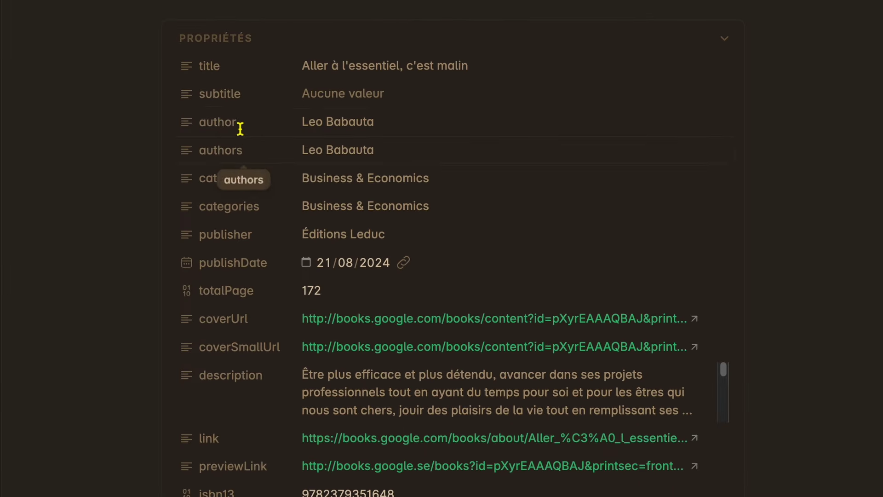
Examine the book note's imported metadata properties, including the full description text.
{"action": "scroll", "coordinate": [177, 214], "scroll_direction": "down", "scroll_amount": 2}
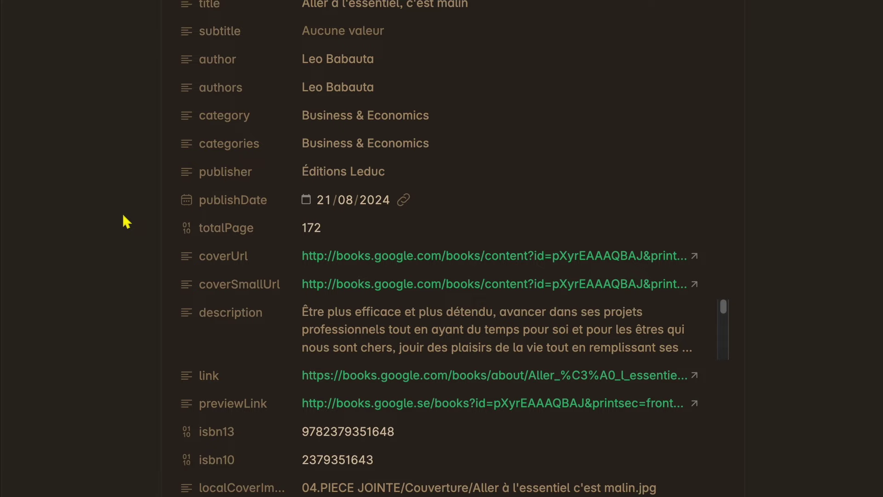
{"action": "scroll", "coordinate": [173, 237], "scroll_direction": "down", "scroll_amount": 2}
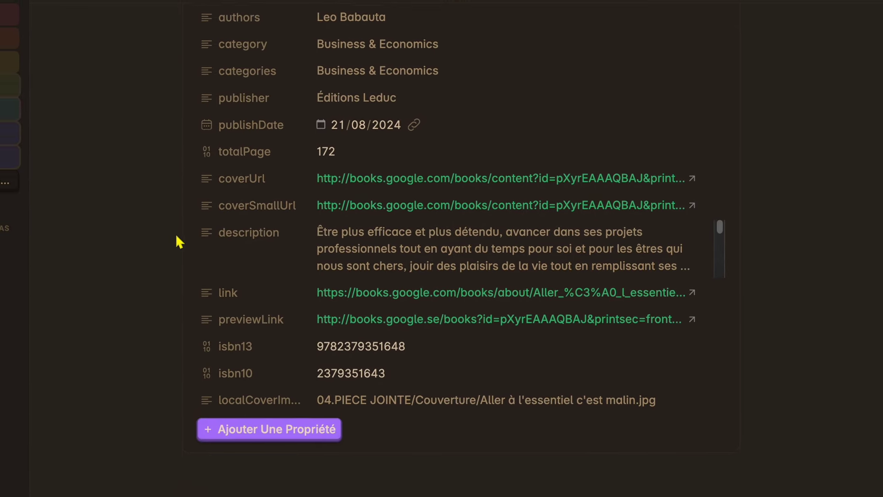
{"action": "scroll", "coordinate": [209, 256], "scroll_direction": "down", "scroll_amount": 3}
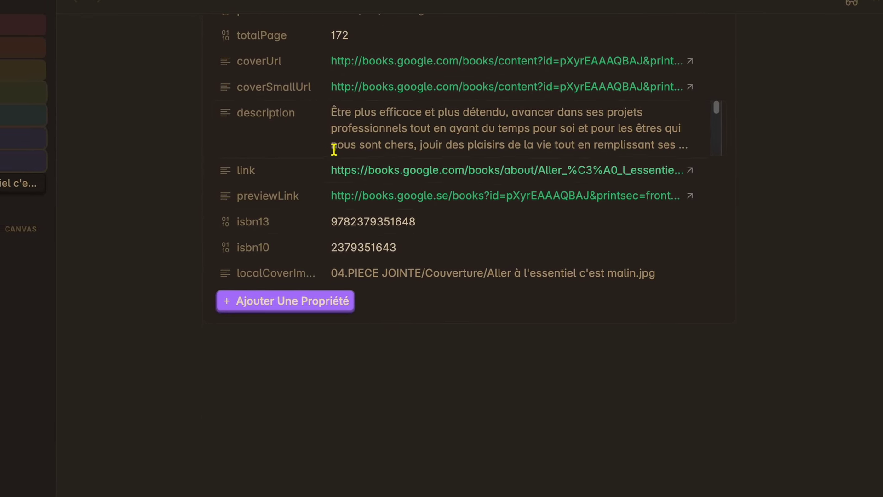
{"action": "left_click", "coordinate": [421, 131]}
{"action": "key", "text": "ctrl+a"}
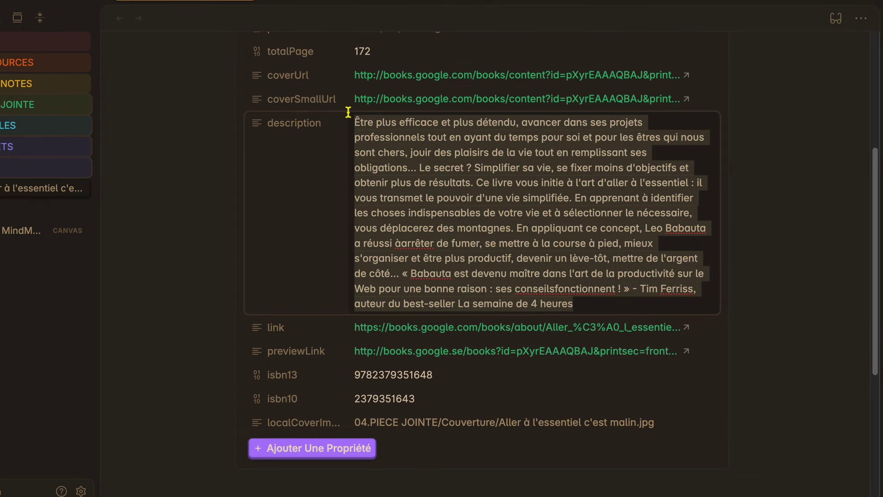
{"action": "left_click", "coordinate": [174, 220]}
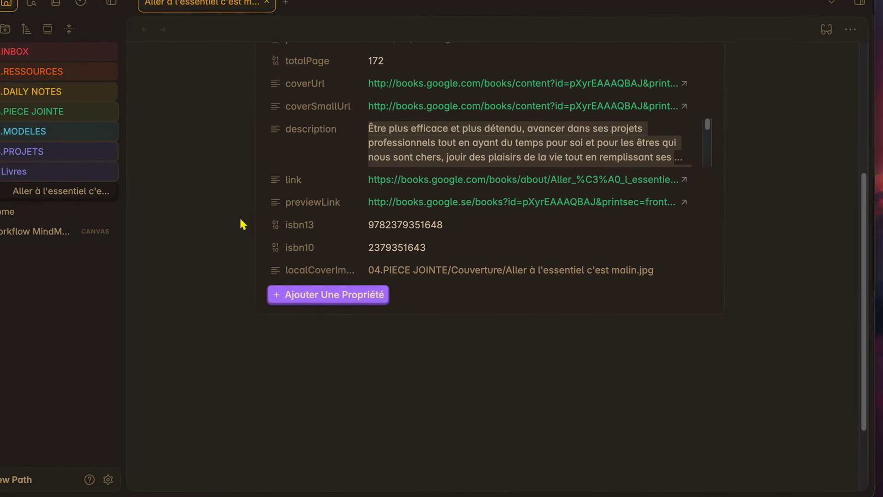
Add the level-2 heading "Notes de lecture" to the note body below the properties.
{"action": "left_click", "coordinate": [364, 361]}
{"action": "scroll", "coordinate": [382, 340], "scroll_direction": "down", "scroll_amount": 2}
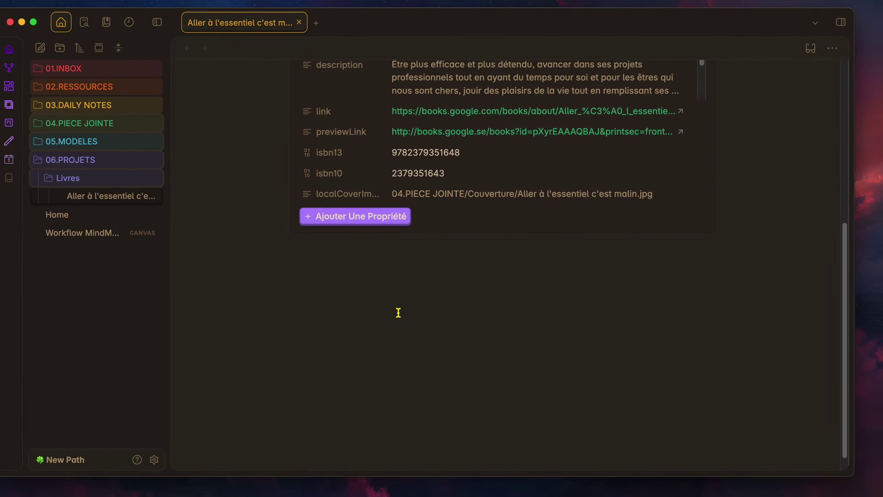
{"action": "type", "text": "## Note"}
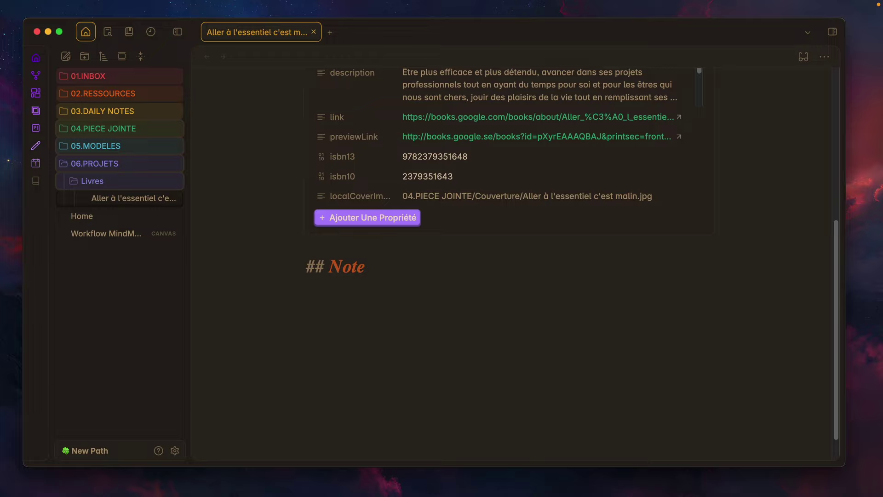
{"action": "type", "text": "s de lecture"}
{"action": "key", "text": "Return"}
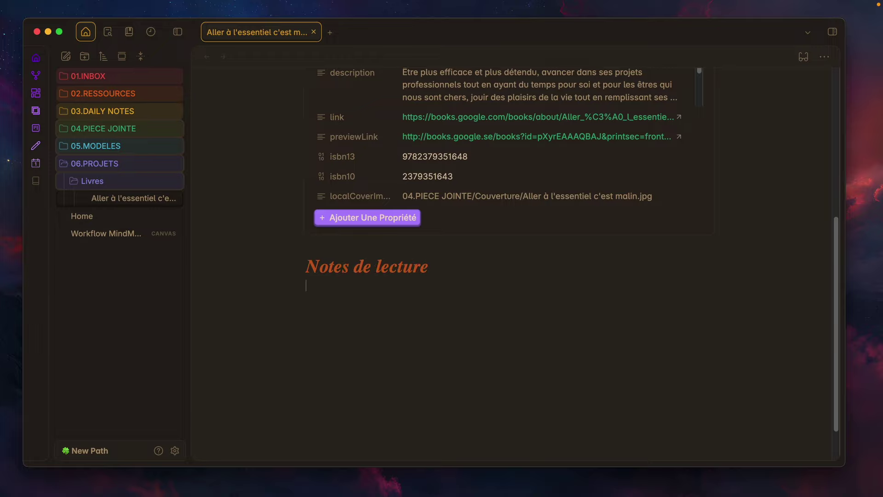
Clear the New file name format in the Book Search settings to show the example format, and restore {{title}}.
{"action": "key", "text": "super+comma"}
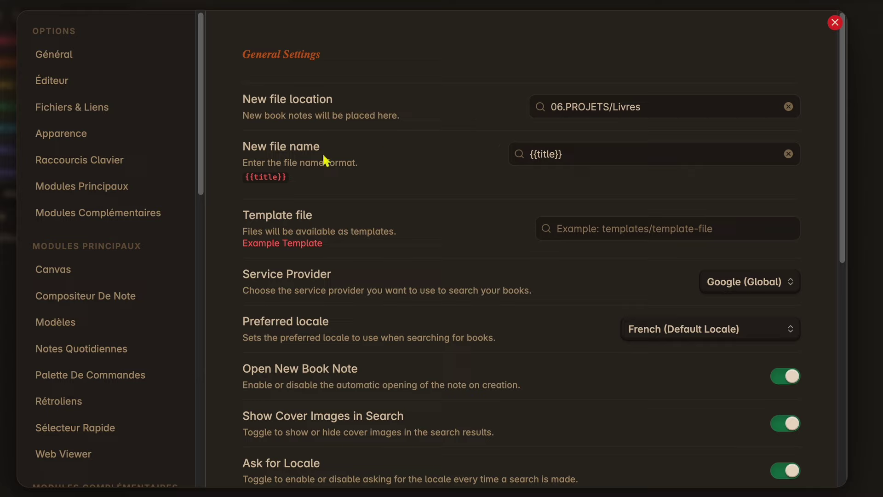
{"action": "left_click_drag", "start_coordinate": [583, 155], "coordinate": [507, 159]}
{"action": "key", "text": "BackSpace"}
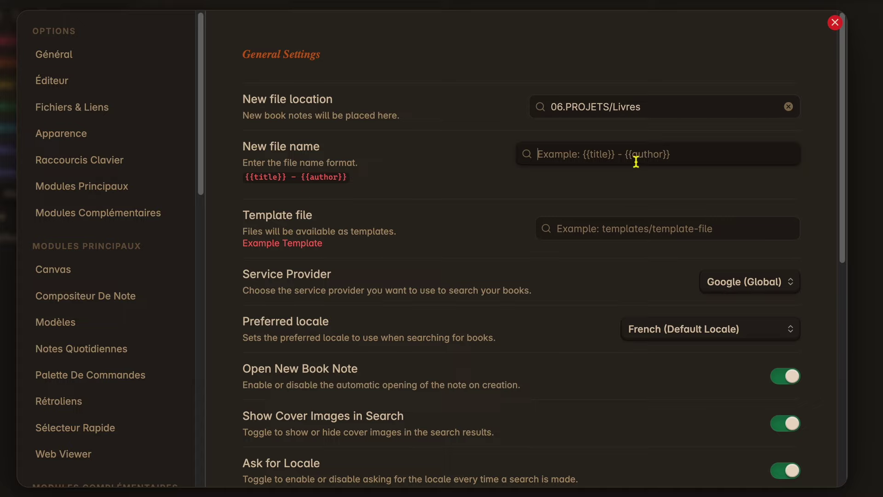
{"action": "key", "text": "ctrl+z"}
{"action": "left_click", "coordinate": [466, 148]}
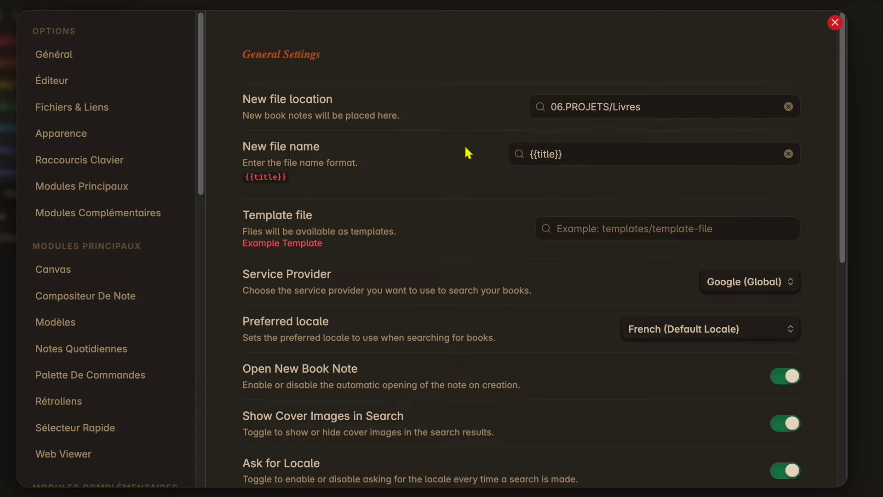
Review the Service Provider and Preferred locale options in the Book Search settings, and close the settings.
{"action": "scroll", "coordinate": [346, 150], "scroll_direction": "down", "scroll_amount": 2}
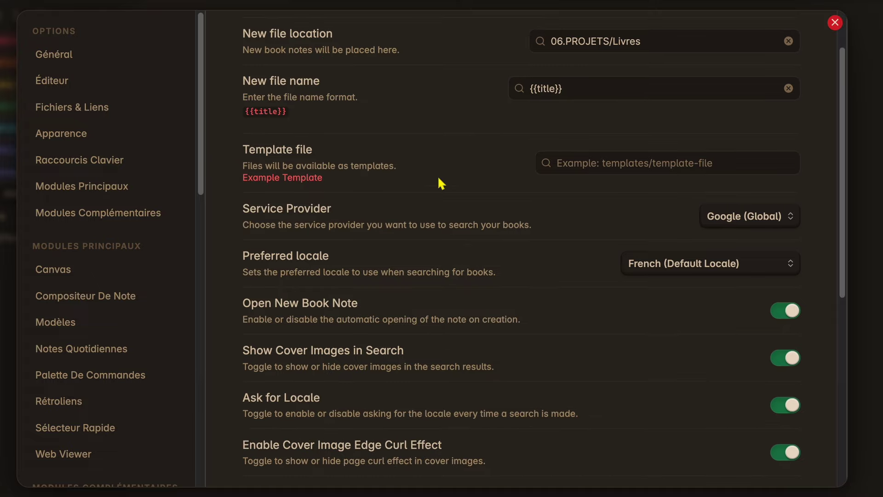
{"action": "scroll", "coordinate": [442, 184], "scroll_direction": "down", "scroll_amount": 2}
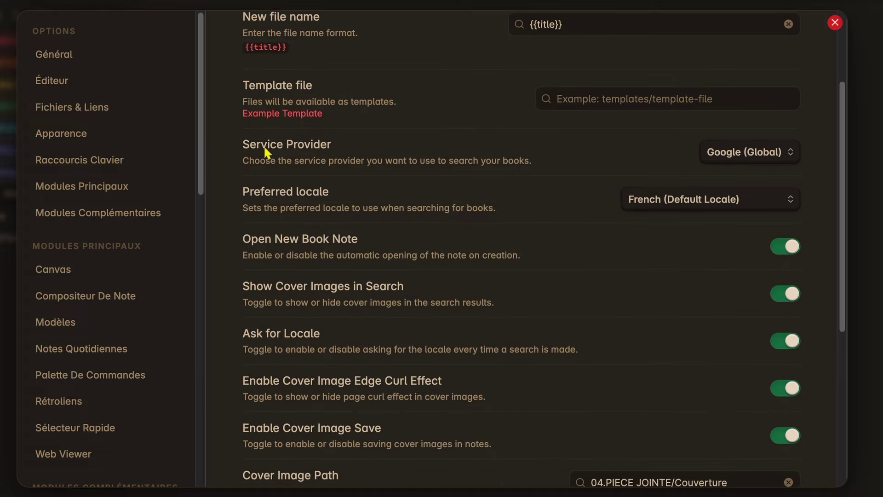
{"action": "left_click", "coordinate": [734, 156]}
{"action": "left_click", "coordinate": [735, 156]}
{"action": "left_click", "coordinate": [665, 210]}
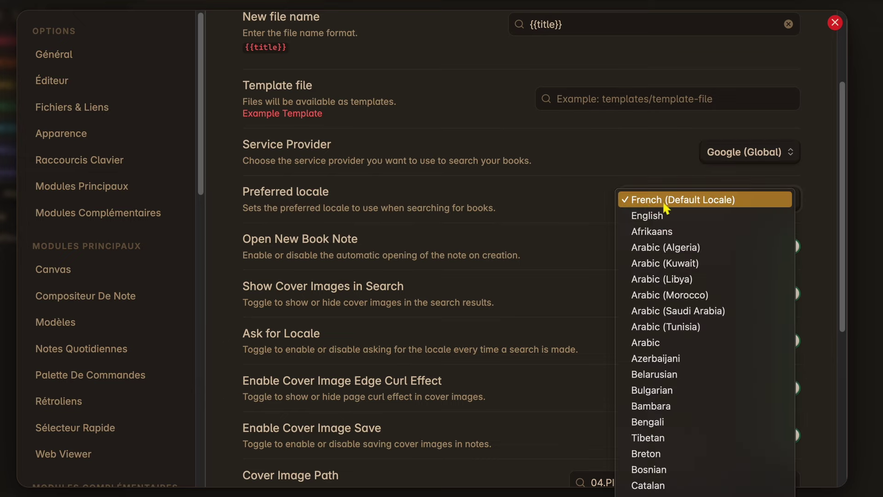
{"action": "left_click", "coordinate": [513, 163]}
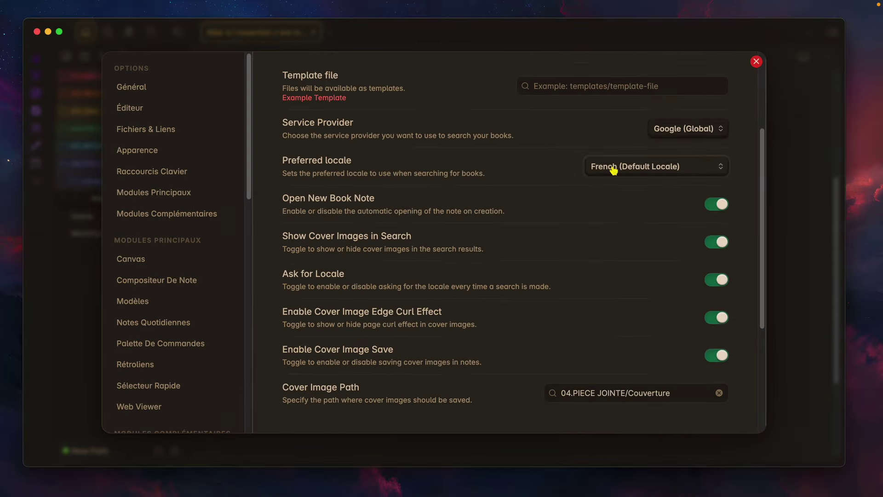
{"action": "left_click", "coordinate": [77, 275]}
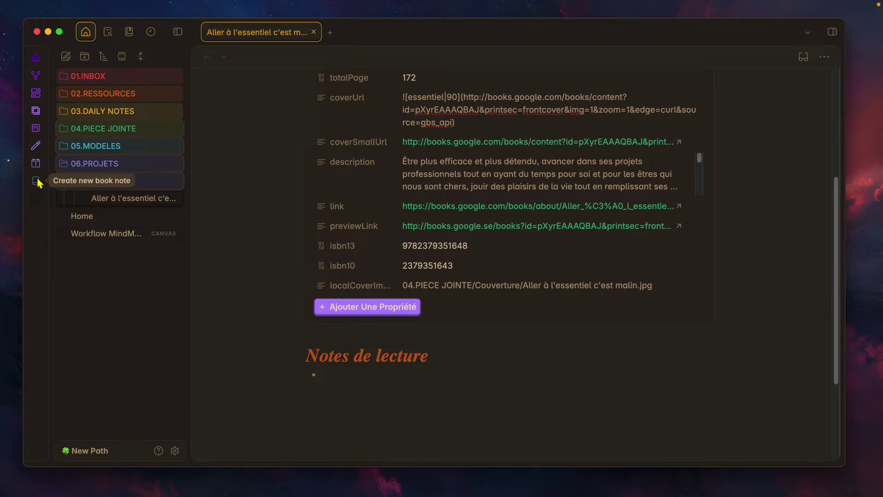
View the locale choices offered when creating a new book note, and close the book search without searching.
{"action": "left_click", "coordinate": [36, 181]}
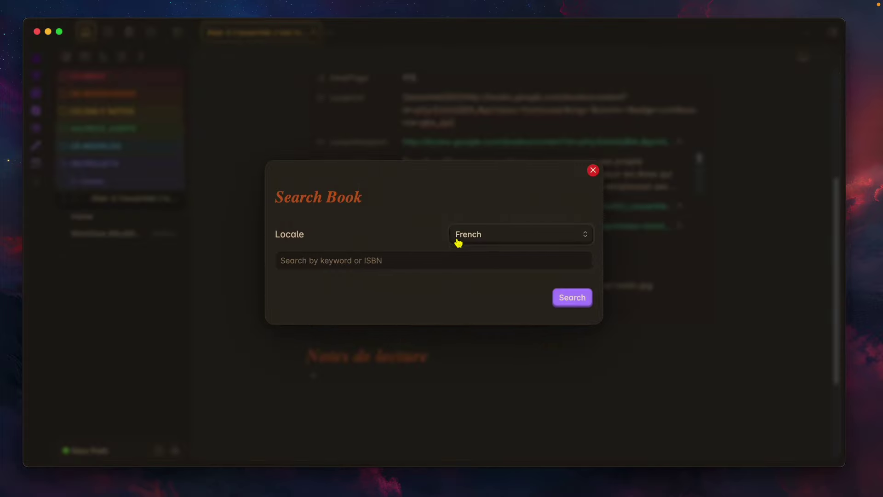
{"action": "left_click", "coordinate": [513, 240]}
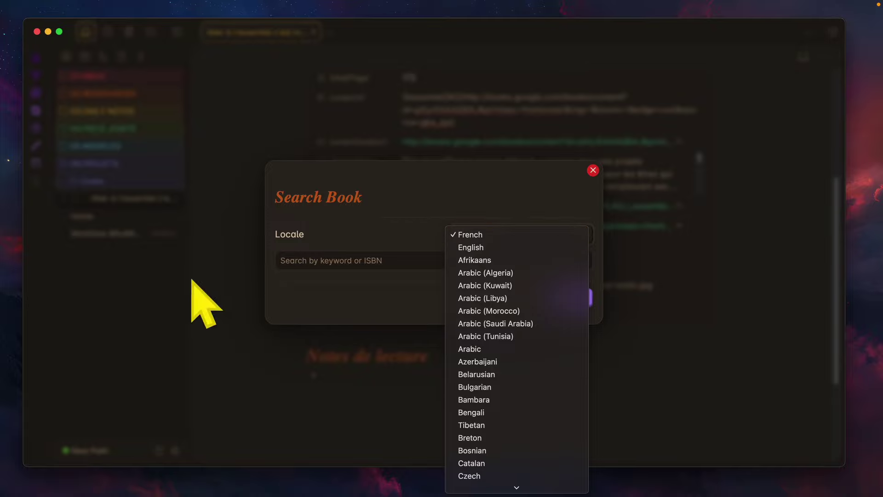
{"action": "left_click", "coordinate": [212, 299]}
{"action": "left_click", "coordinate": [181, 274]}
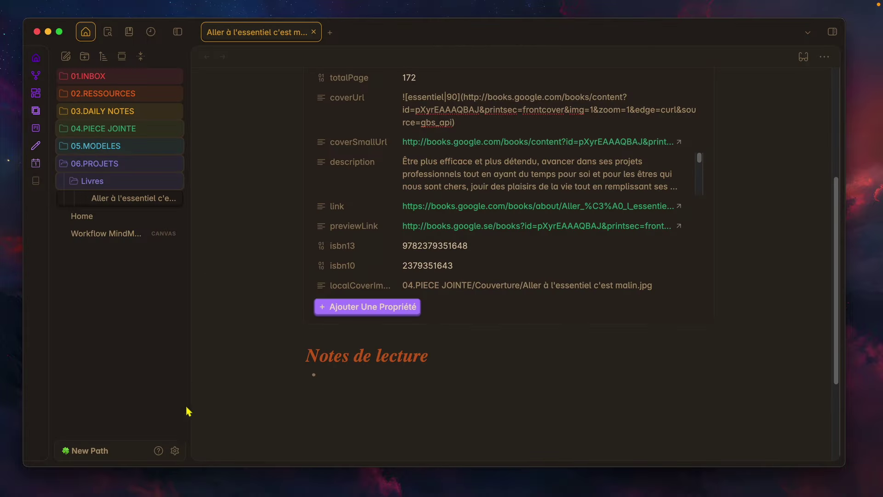
Review the remaining Book Search settings, from the note and cover image options to the Google API settings, and close the settings.
{"action": "left_click", "coordinate": [174, 451]}
{"action": "scroll", "coordinate": [547, 207], "scroll_direction": "down", "scroll_amount": 3}
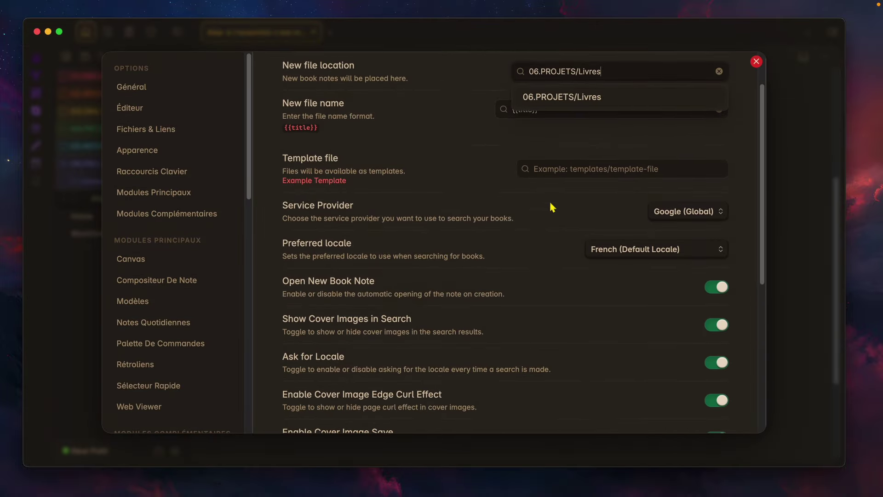
{"action": "scroll", "coordinate": [551, 214], "scroll_direction": "down", "scroll_amount": 1}
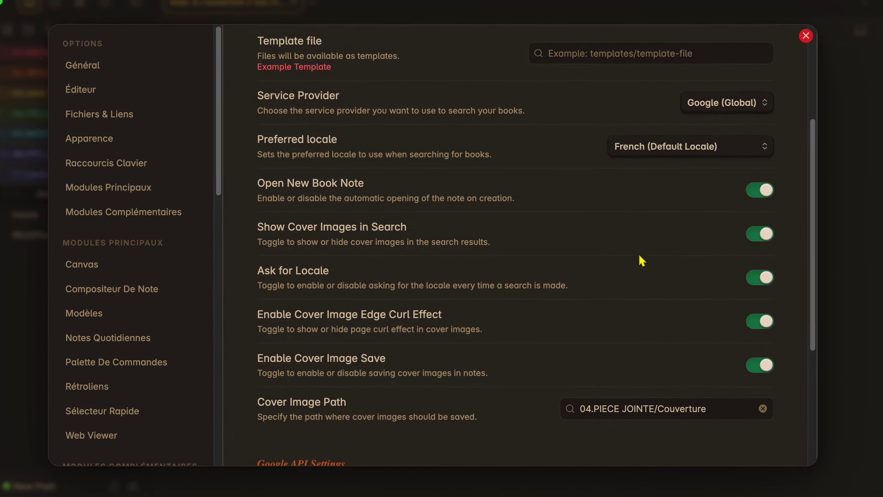
{"action": "scroll", "coordinate": [411, 276], "scroll_direction": "down", "scroll_amount": 2}
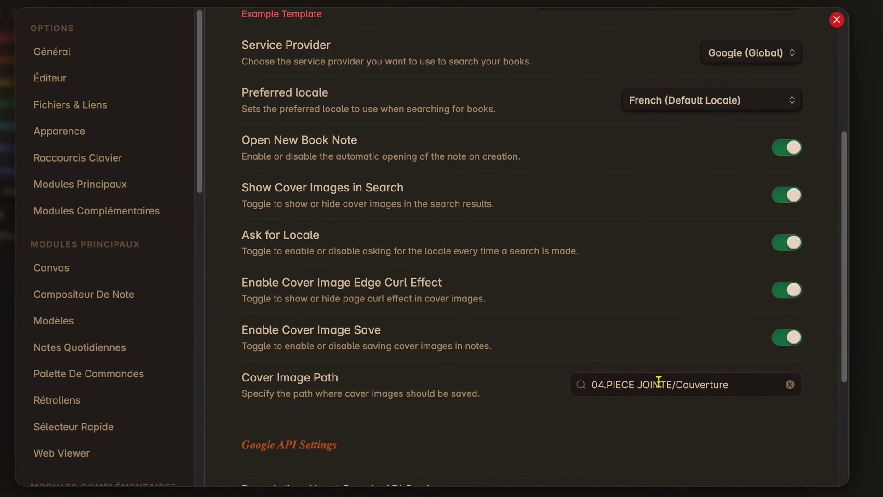
{"action": "scroll", "coordinate": [661, 388], "scroll_direction": "down", "scroll_amount": 3}
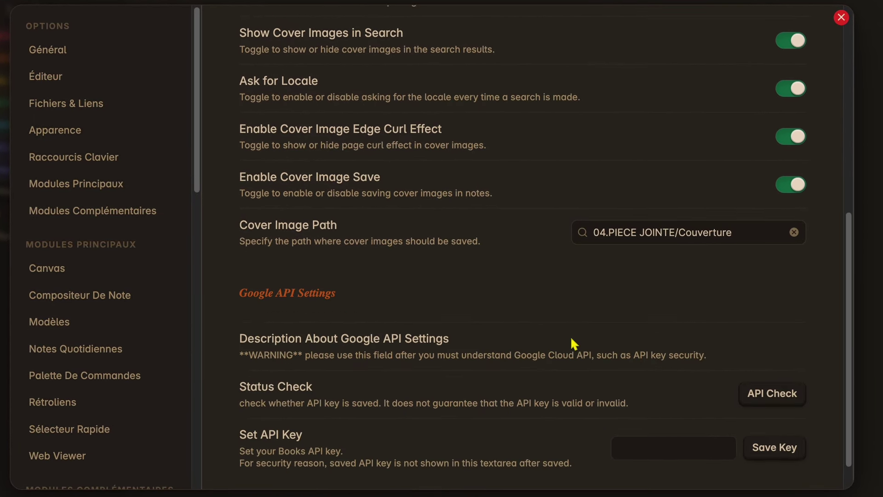
{"action": "scroll", "coordinate": [437, 319], "scroll_direction": "down", "scroll_amount": 1}
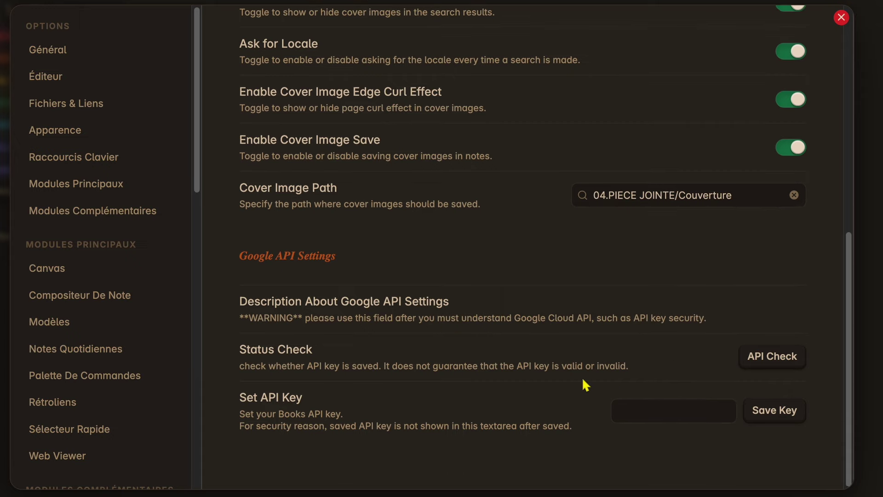
{"action": "scroll", "coordinate": [582, 368], "scroll_direction": "up", "scroll_amount": 8}
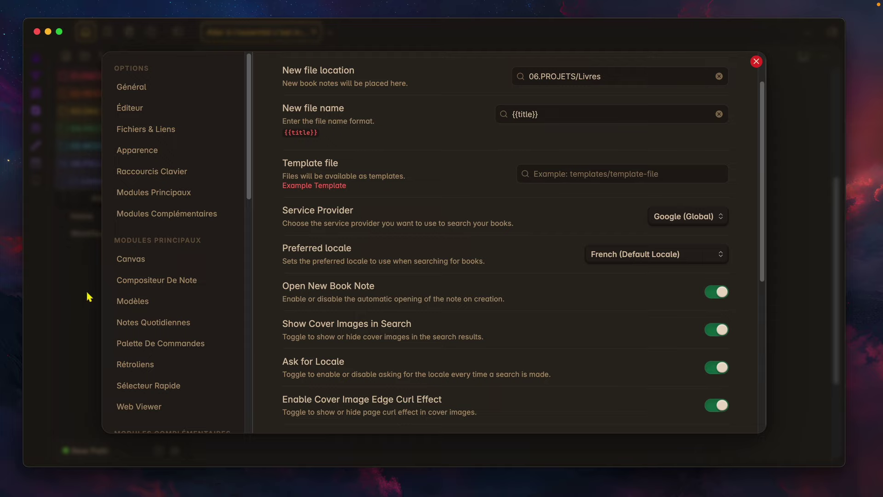
{"action": "key", "text": "Escape"}
Start a new book note and search for "getting things done" with the locale set to English.
{"action": "left_click", "coordinate": [34, 182]}
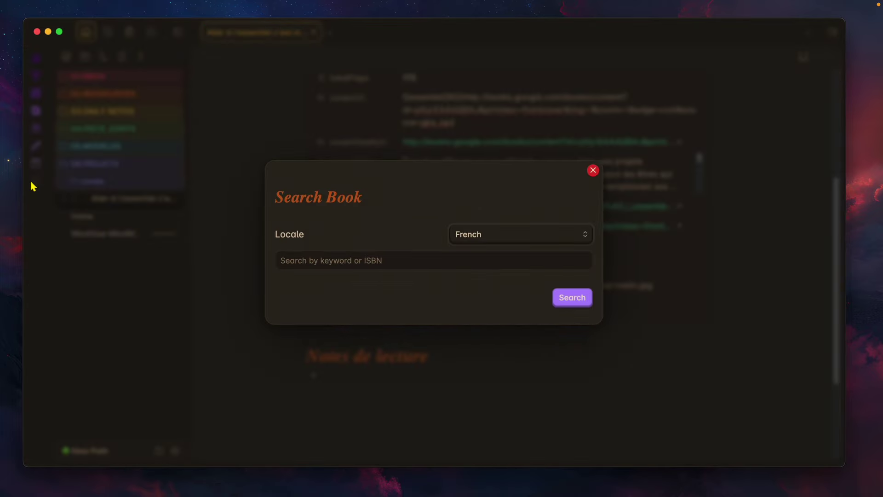
{"action": "left_click", "coordinate": [543, 238]}
{"action": "left_click", "coordinate": [517, 248]}
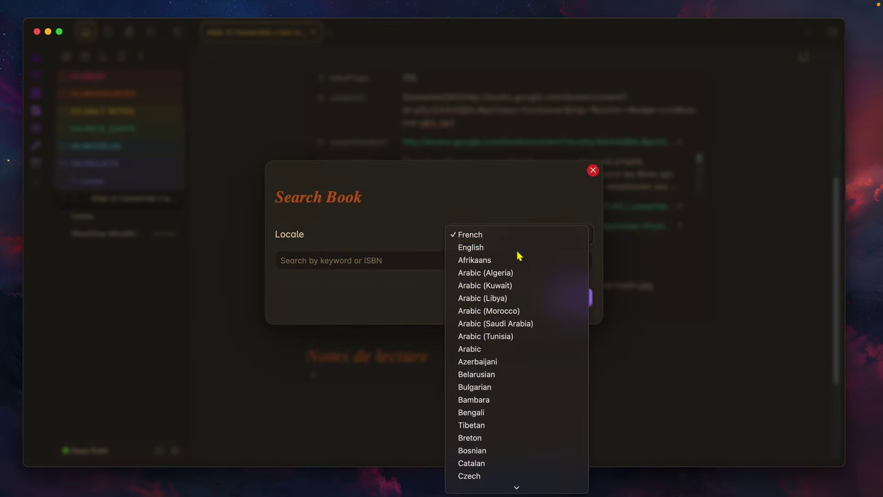
{"action": "left_click", "coordinate": [476, 256]}
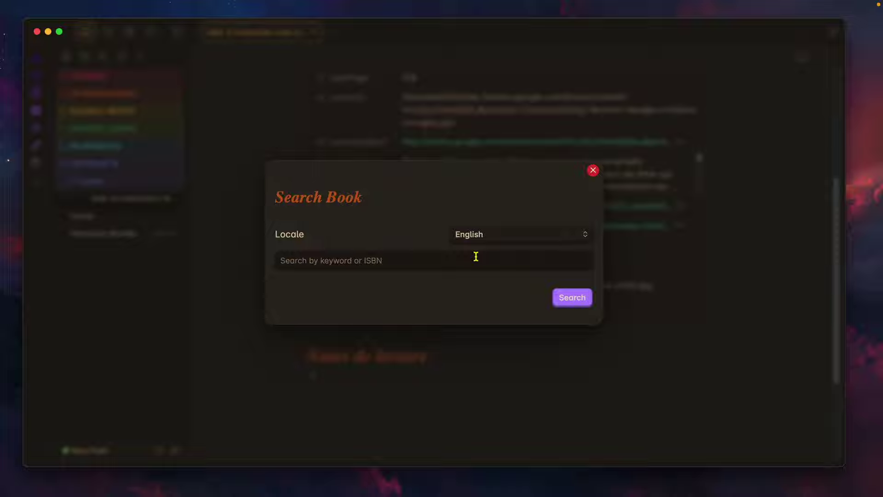
{"action": "type", "text": "getting things done"}
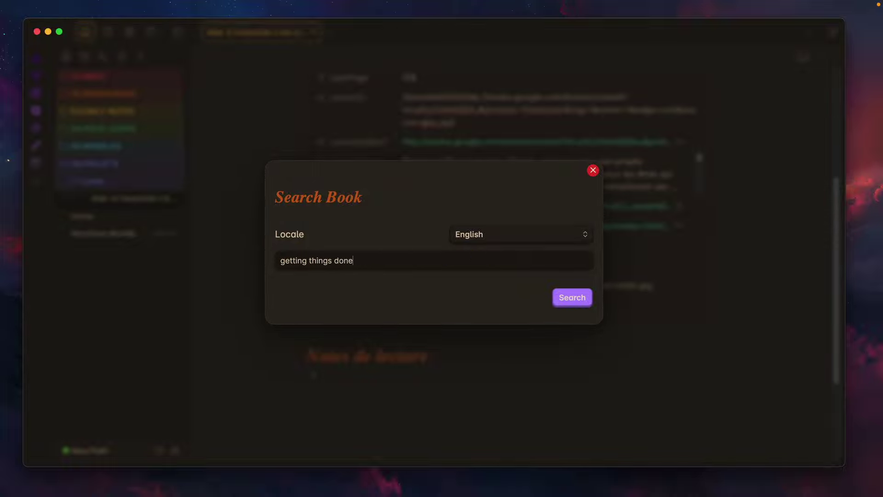
{"action": "key", "text": "Return"}
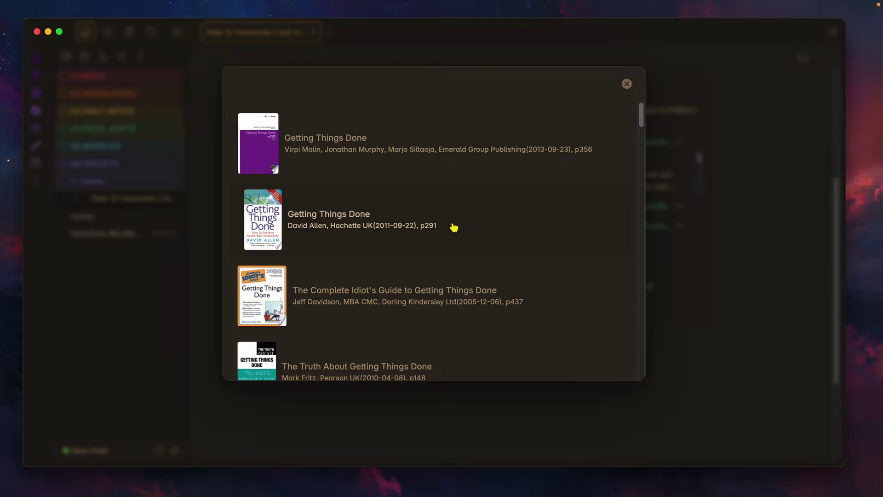
Create the note from the 2015 Penguin edition of "Getting Things Done" and review its imported properties.
{"action": "scroll", "coordinate": [451, 229], "scroll_direction": "down", "scroll_amount": 5}
{"action": "scroll", "coordinate": [547, 233], "scroll_direction": "down", "scroll_amount": 4}
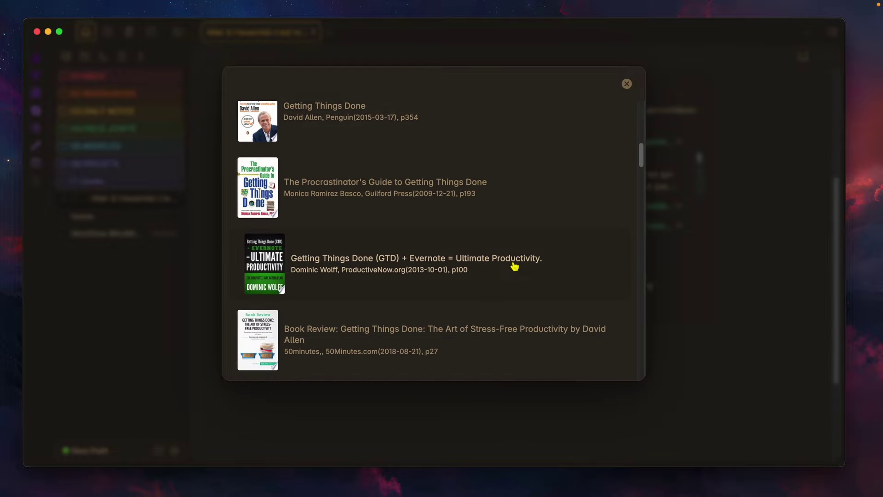
{"action": "scroll", "coordinate": [514, 266], "scroll_direction": "up", "scroll_amount": 2}
{"action": "left_click", "coordinate": [382, 191]}
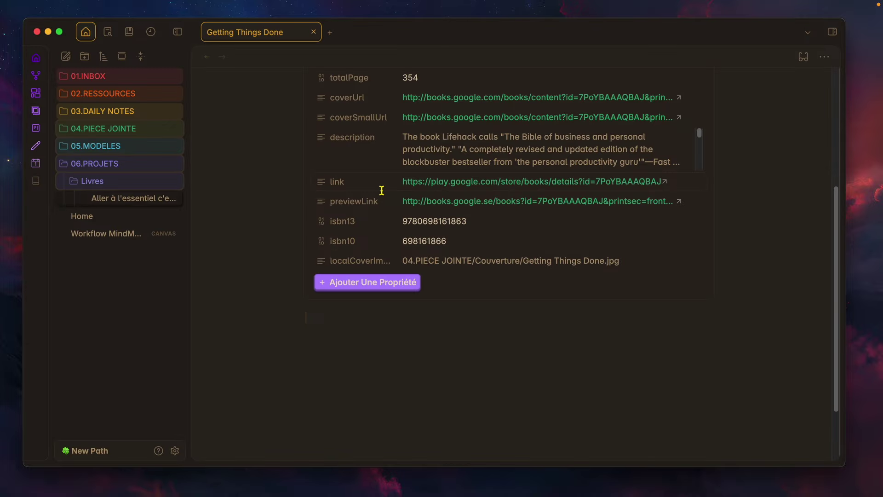
{"action": "scroll", "coordinate": [382, 190], "scroll_direction": "up", "scroll_amount": 5}
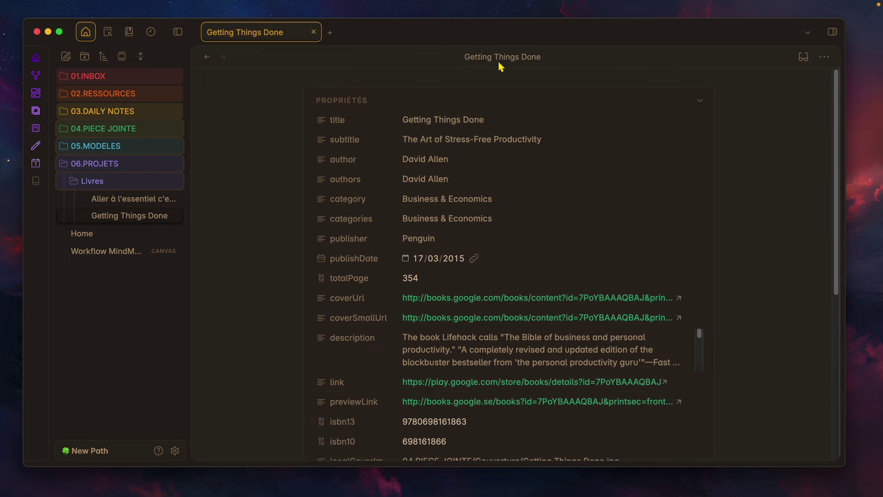
{"action": "scroll", "coordinate": [418, 222], "scroll_direction": "down", "scroll_amount": 5}
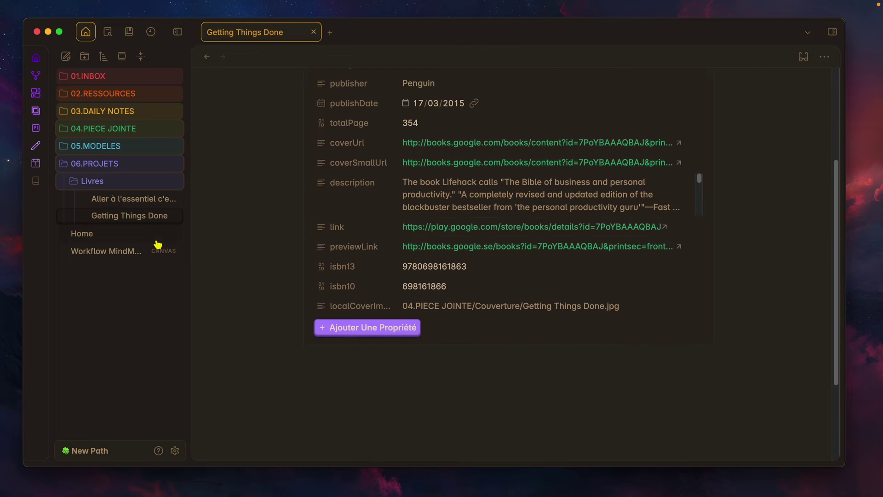
Start another book note and search for "les heuts du hurlevent" with the French locale.
{"action": "left_click", "coordinate": [36, 183]}
{"action": "left_click", "coordinate": [300, 258]}
{"action": "type", "text": "les heuts du hu"}
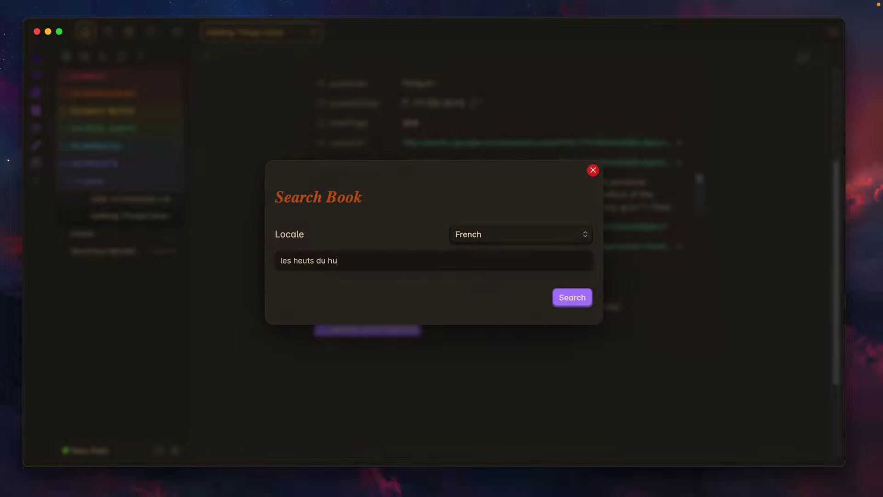
{"action": "type", "text": "rlevent"}
{"action": "key", "text": "Return"}
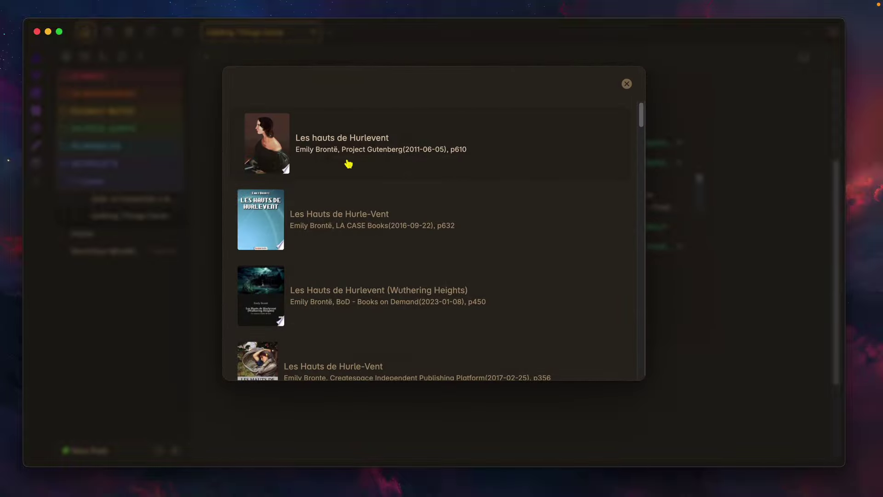
Create the note from the LA CASE Books edition of "Les Hauts de Hurle-Vent" and review its properties.
{"action": "scroll", "coordinate": [312, 253], "scroll_direction": "down", "scroll_amount": 3}
{"action": "scroll", "coordinate": [332, 282], "scroll_direction": "up", "scroll_amount": 3}
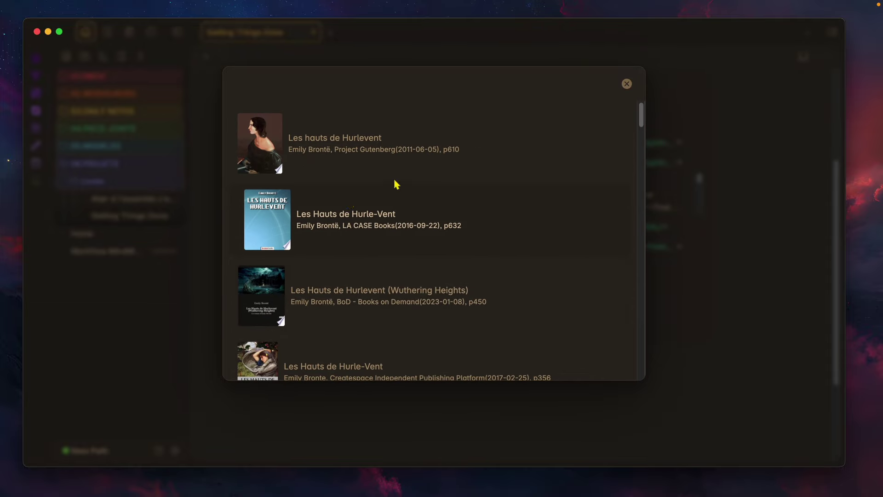
{"action": "left_click", "coordinate": [380, 233]}
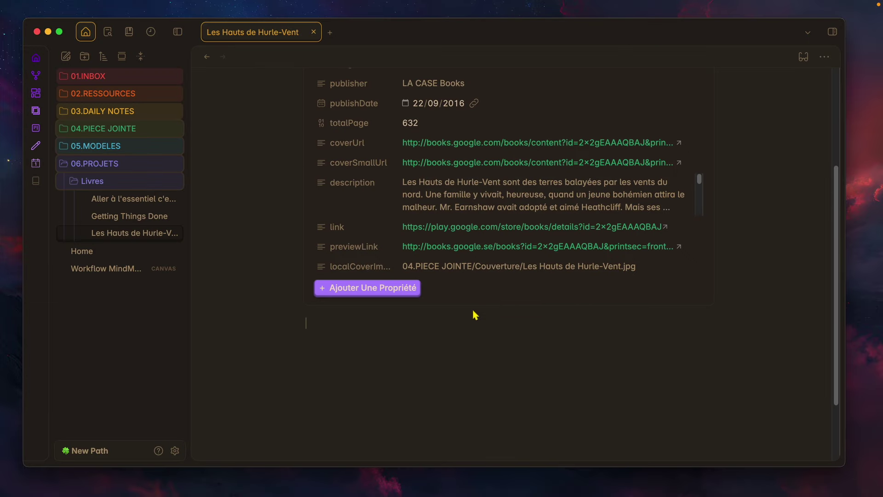
{"action": "scroll", "coordinate": [483, 310], "scroll_direction": "up", "scroll_amount": 5}
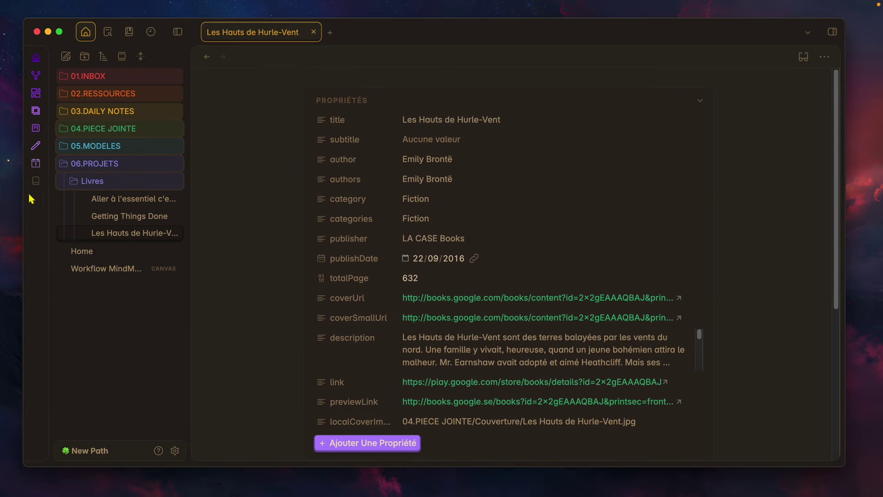
Search for "il est grand temps de rallumer les étoiles" in French and create the note from the 2018 Fayard edition.
{"action": "left_click", "coordinate": [34, 181]}
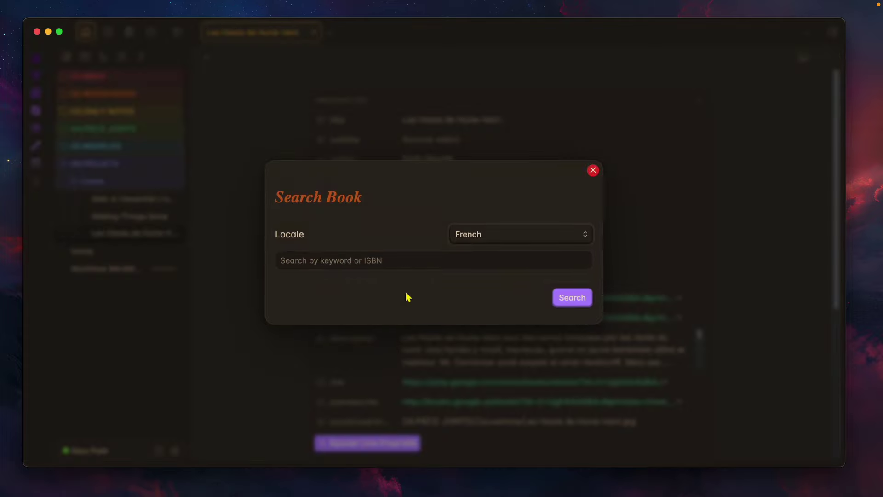
{"action": "left_click", "coordinate": [405, 265]}
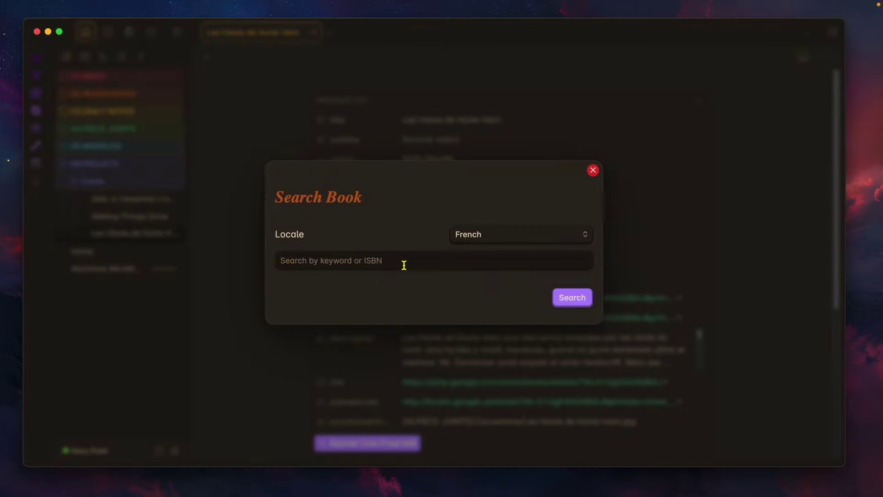
{"action": "type", "text": "il est grand temps de rallumer les étoiles"}
{"action": "key", "text": "Return"}
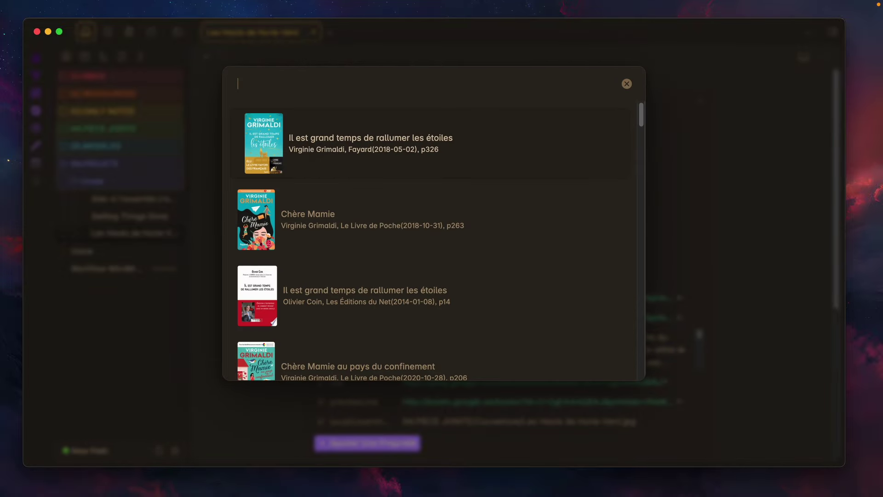
{"action": "left_click", "coordinate": [305, 153]}
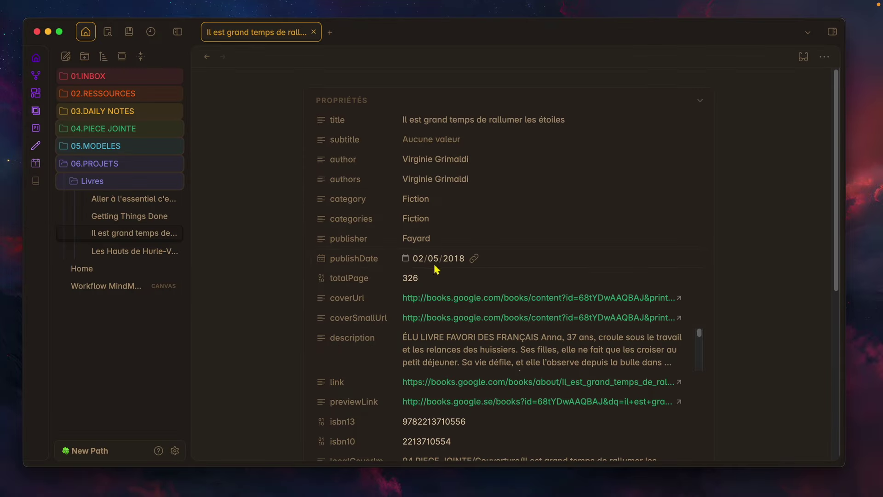
Review the properties of the "Il est grand temps de rallumer les étoiles" note, and start another book search with the English locale.
{"action": "scroll", "coordinate": [370, 298], "scroll_direction": "down", "scroll_amount": 1}
{"action": "scroll", "coordinate": [368, 299], "scroll_direction": "down", "scroll_amount": 4}
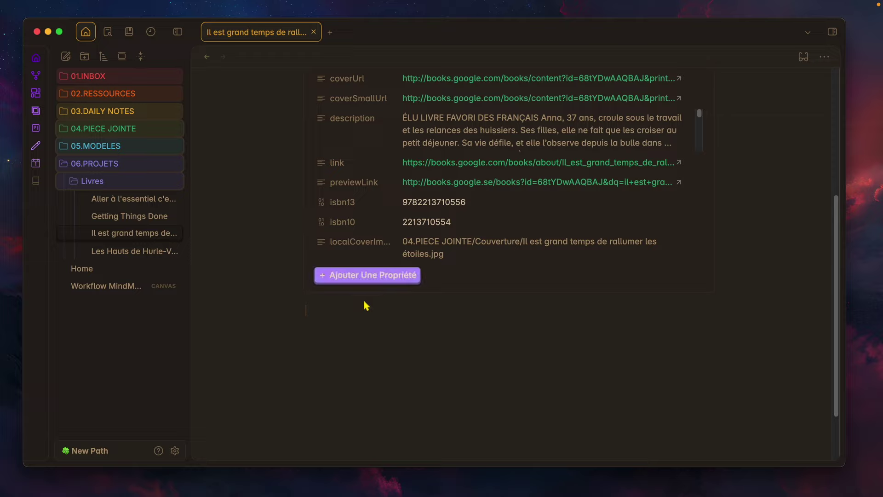
{"action": "scroll", "coordinate": [391, 313], "scroll_direction": "up", "scroll_amount": 5}
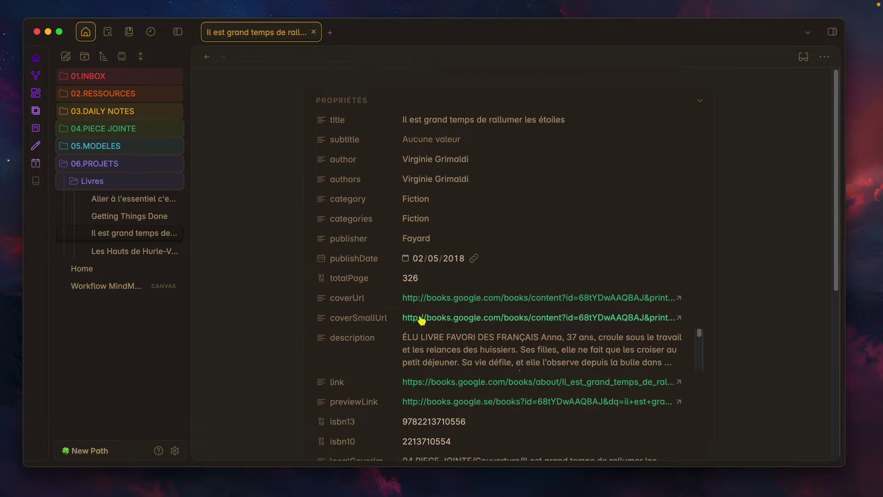
{"action": "left_click", "coordinate": [39, 188]}
{"action": "left_click", "coordinate": [543, 235]}
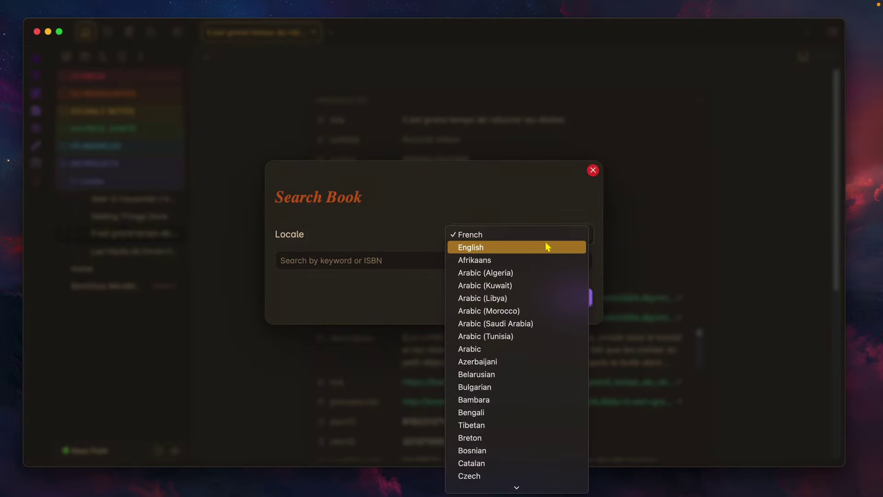
{"action": "left_click", "coordinate": [525, 261]}
{"action": "left_click", "coordinate": [515, 244]}
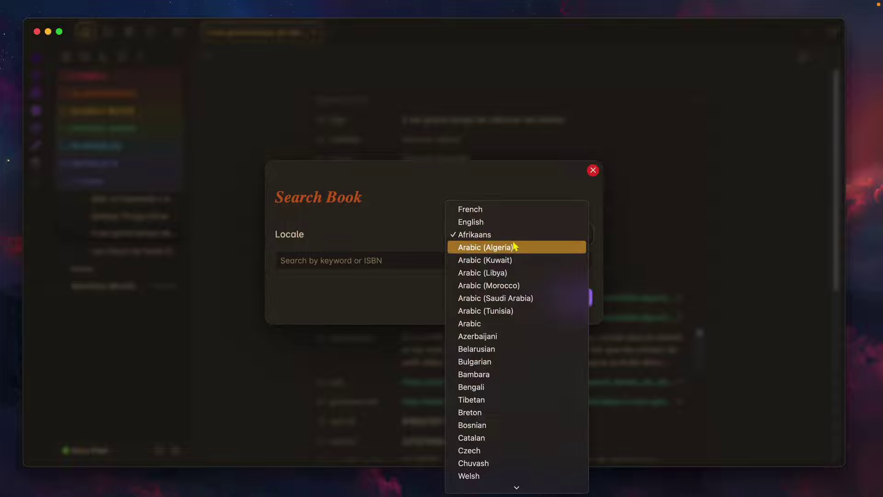
{"action": "left_click", "coordinate": [511, 225]}
{"action": "left_click", "coordinate": [430, 265]}
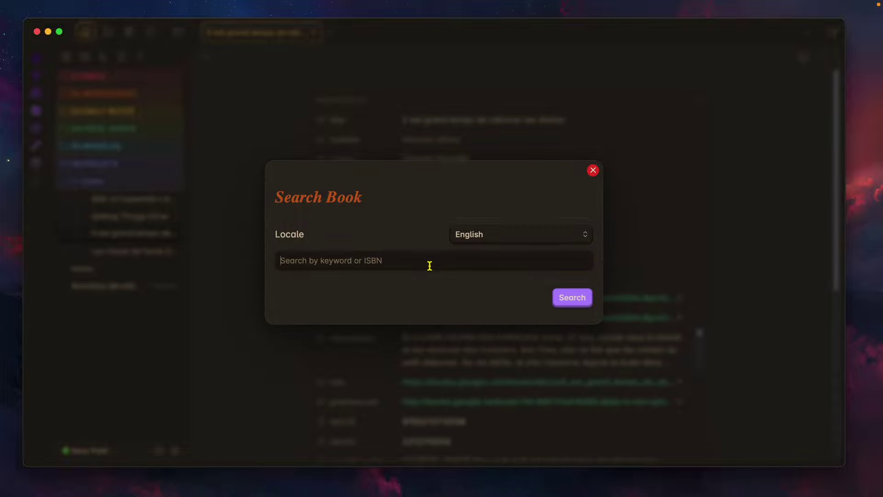
Search for "make time" and create the note from the 2018 Crown Currency edition of "Make Time".
{"action": "type", "text": "make time"}
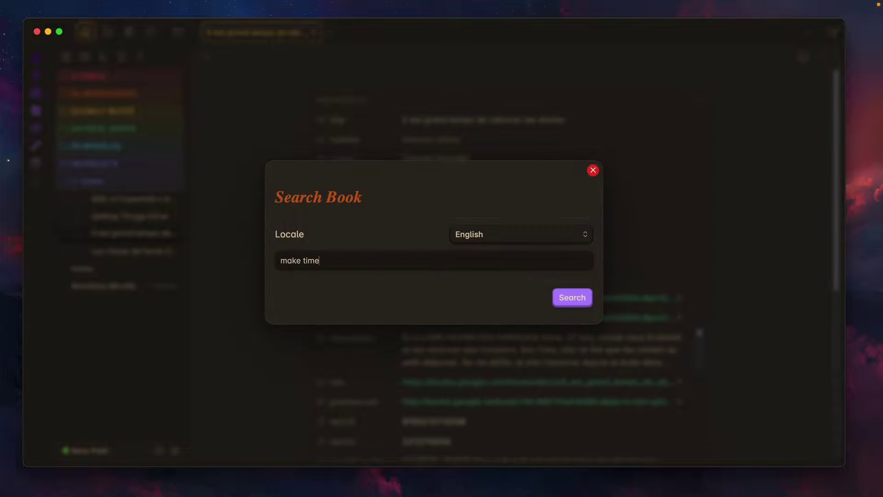
{"action": "key", "text": "Return"}
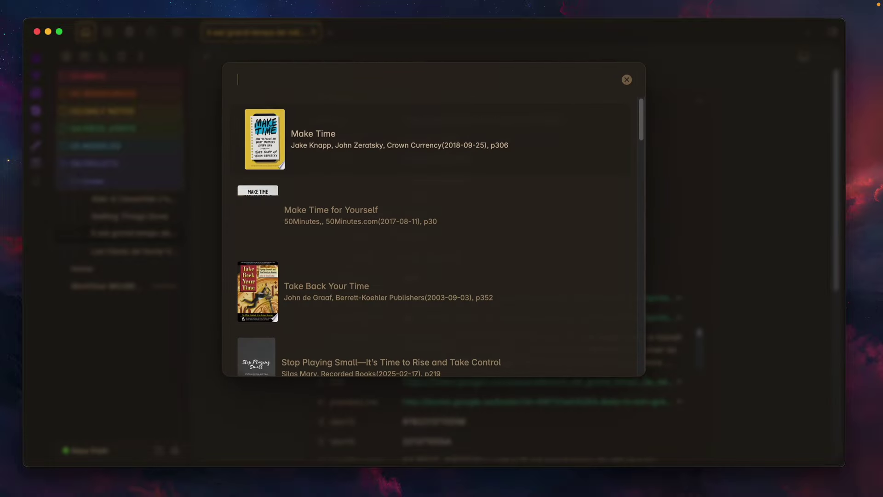
{"action": "left_click", "coordinate": [338, 151]}
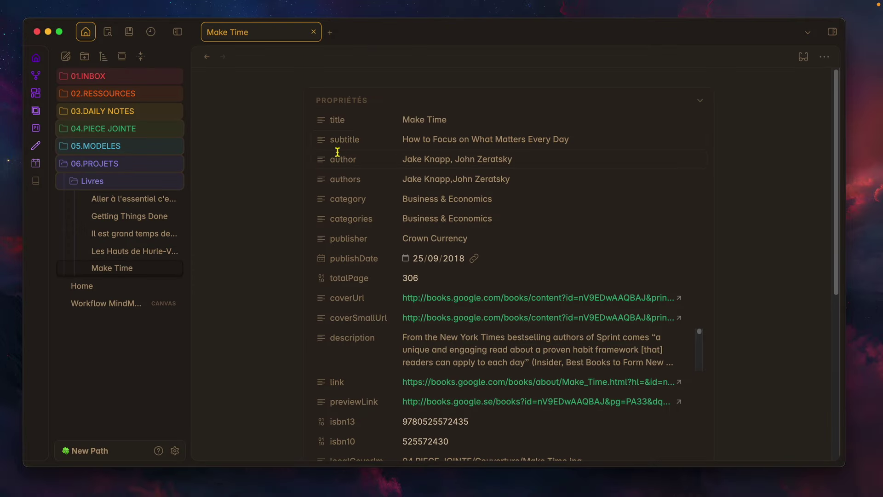
Search for "Atomic Habits" with the English locale and create the note from the 2018 Random House edition.
{"action": "left_click", "coordinate": [36, 179]}
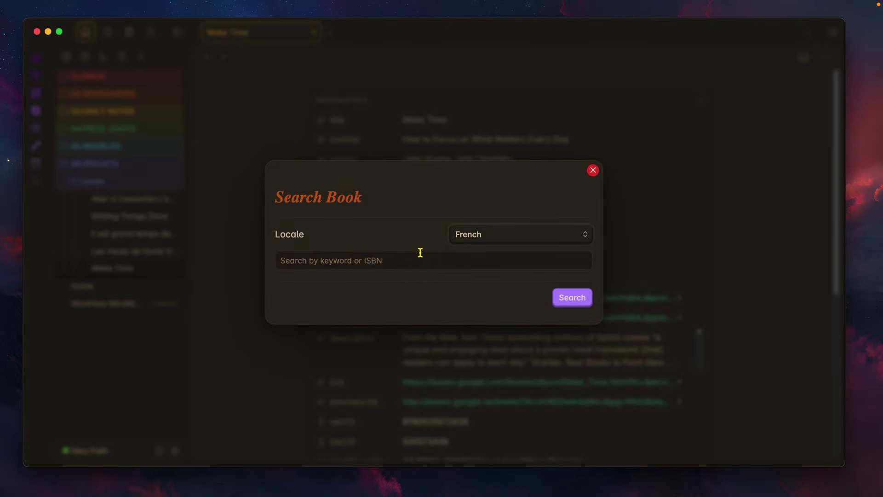
{"action": "left_click", "coordinate": [516, 237]}
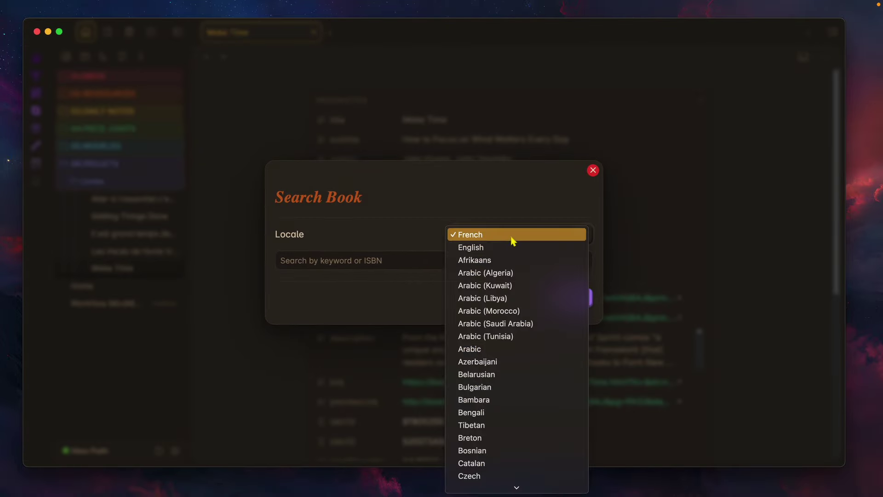
{"action": "left_click", "coordinate": [479, 250]}
{"action": "left_click", "coordinate": [427, 263]}
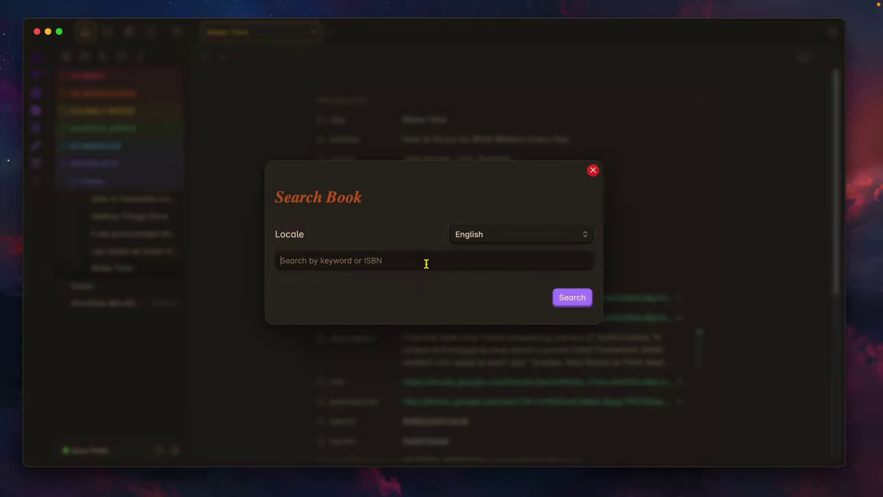
{"action": "type", "text": "atomic habti"}
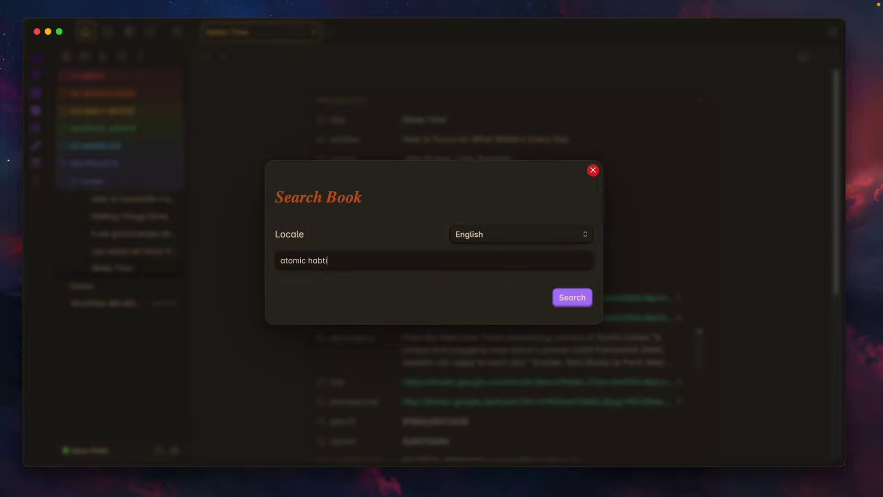
{"action": "type", "text": "but"}
{"action": "key", "text": "Return"}
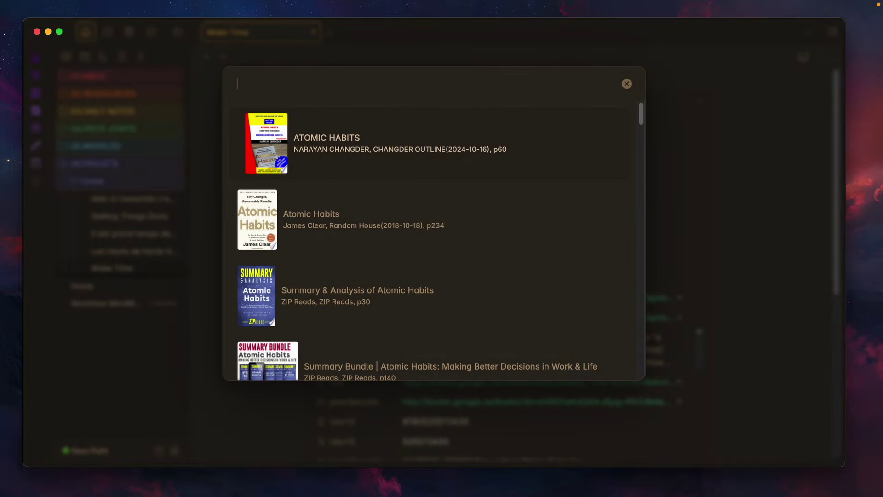
{"action": "left_click", "coordinate": [341, 252]}
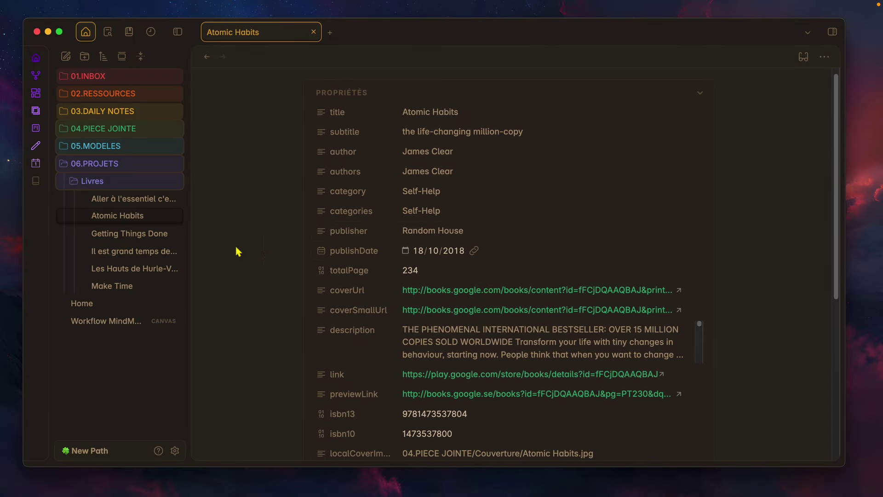
Search for "détectives" with the French locale and create the note from "Les cinq détectives".
{"action": "left_click", "coordinate": [36, 195]}
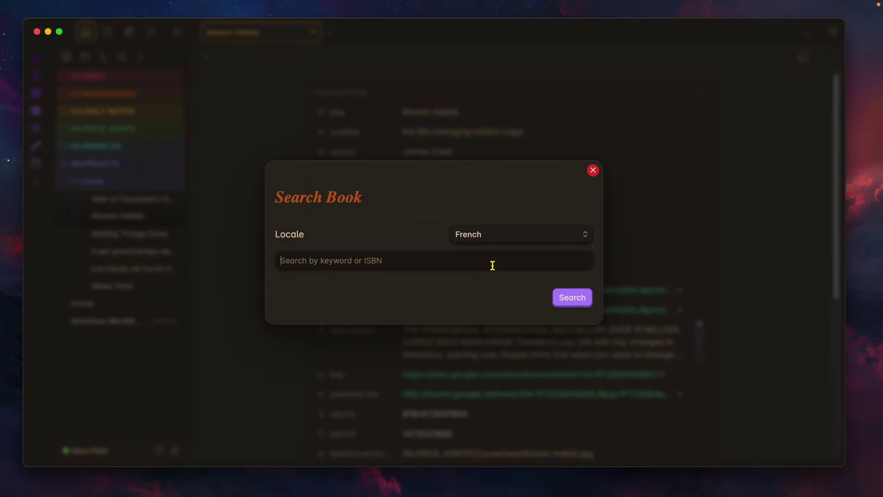
{"action": "type", "text": "détectives"}
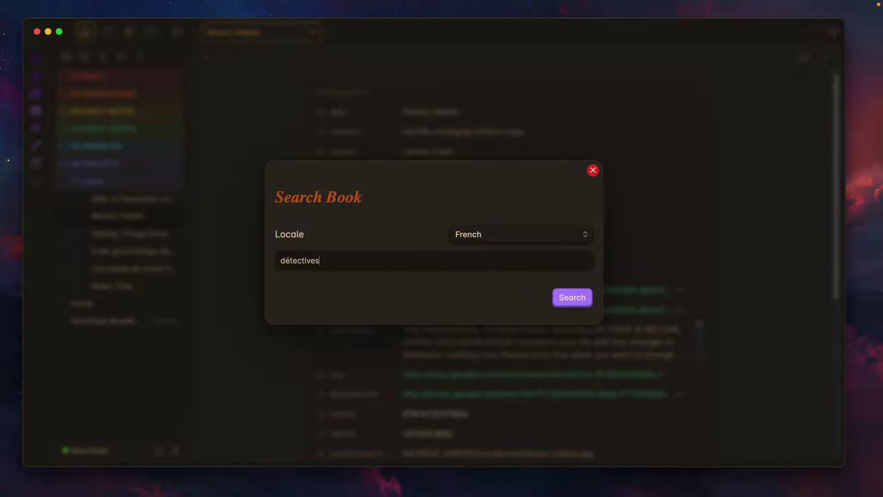
{"action": "key", "text": "Return"}
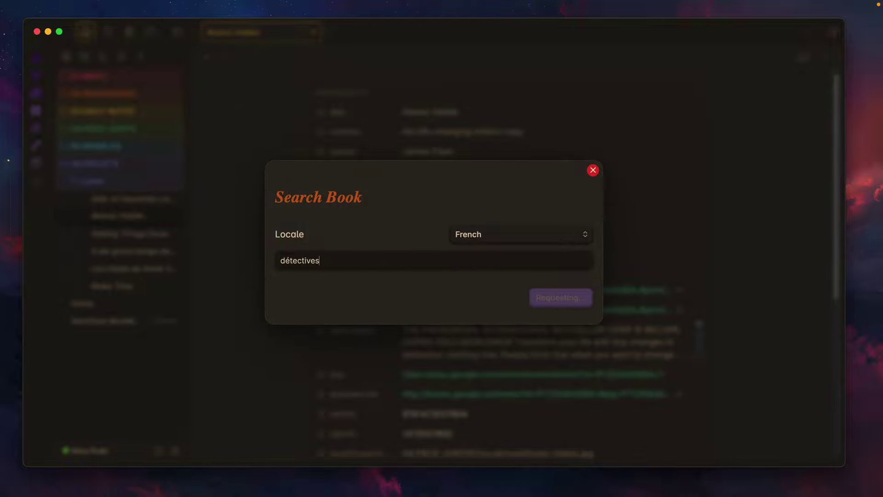
{"action": "scroll", "coordinate": [408, 258], "scroll_direction": "down", "scroll_amount": 5}
{"action": "scroll", "coordinate": [440, 272], "scroll_direction": "up", "scroll_amount": 3}
{"action": "left_click", "coordinate": [381, 272]}
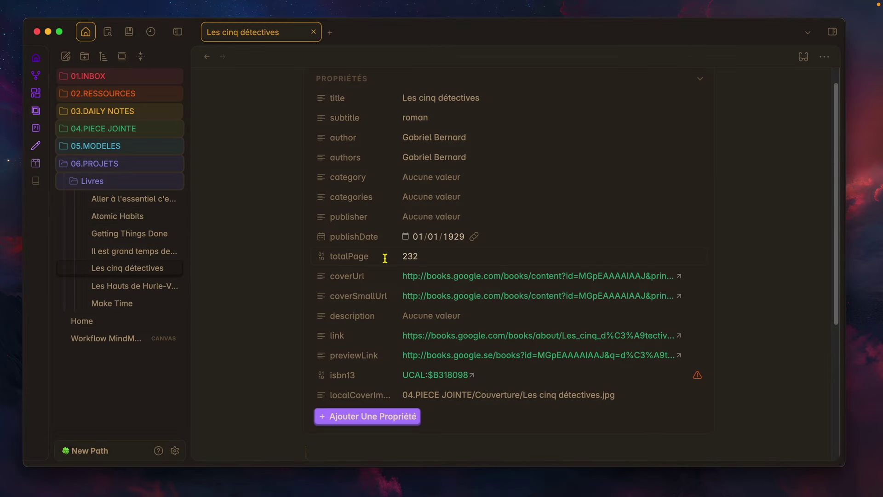
Create a new note in the Livres folder with the heading "Livre à lire".
{"action": "key", "text": "super+n"}
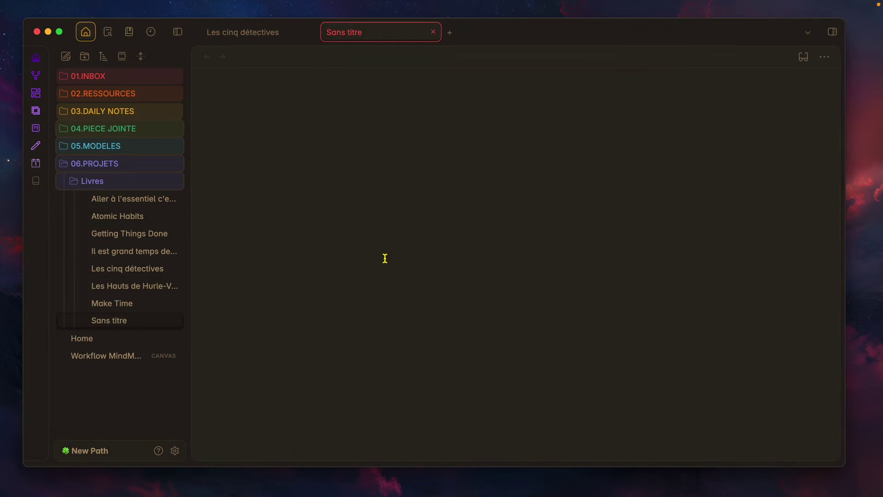
{"action": "key", "text": "Return"}
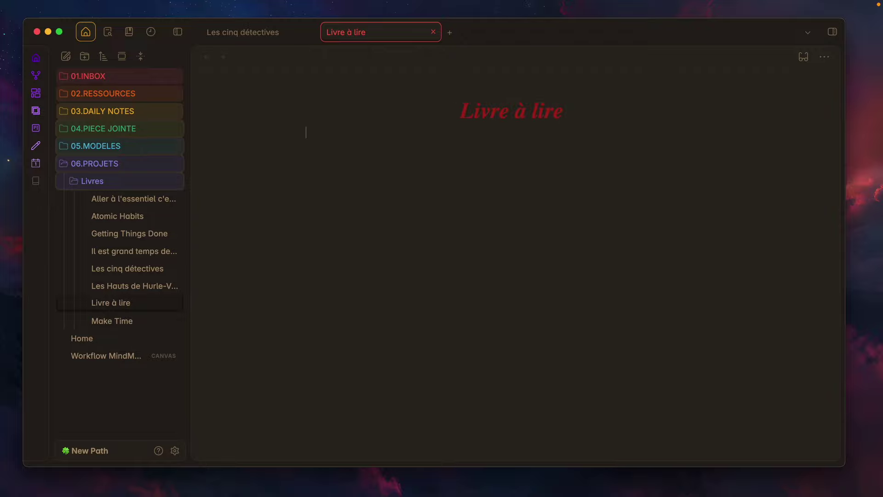
{"action": "key", "text": "Return"}
Add a dataview block listing publishDate, author, totalPages, category and coverUrl as a table from "06.PROJETS/Livres".
{"action": "type", "text": "```dataview"}
{"action": "key", "text": "Return"}
{"action": "type", "text": "```"}
{"action": "type", "text": "table"}
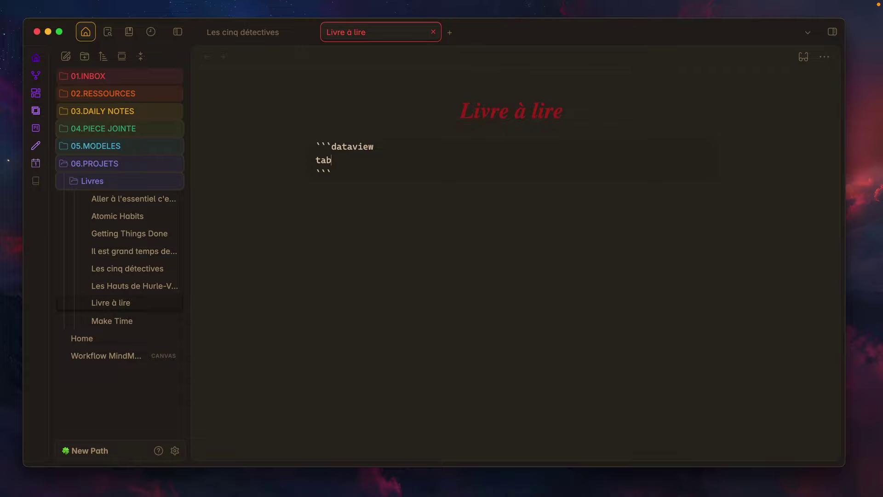
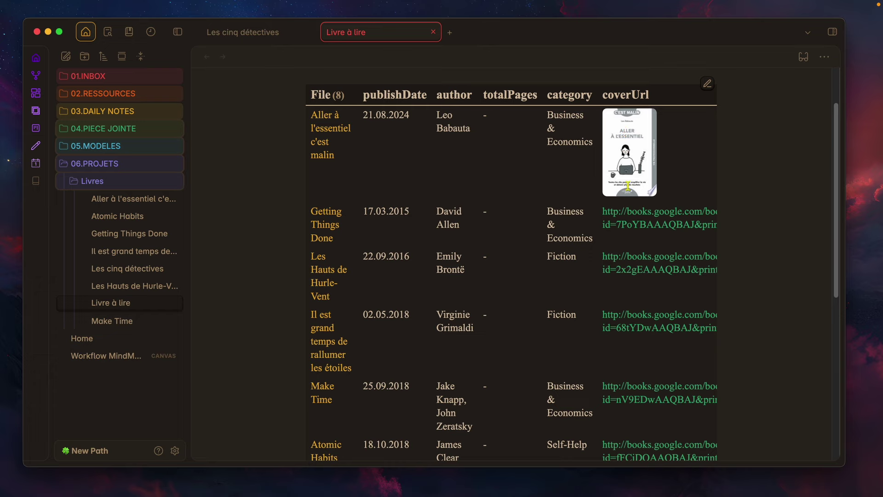
Examine the rows and columns of the rendered book table in the "Livre à lire" note.
{"action": "scroll", "coordinate": [628, 186], "scroll_direction": "down", "scroll_amount": 3}
{"action": "scroll", "coordinate": [630, 166], "scroll_direction": "up", "scroll_amount": 3}
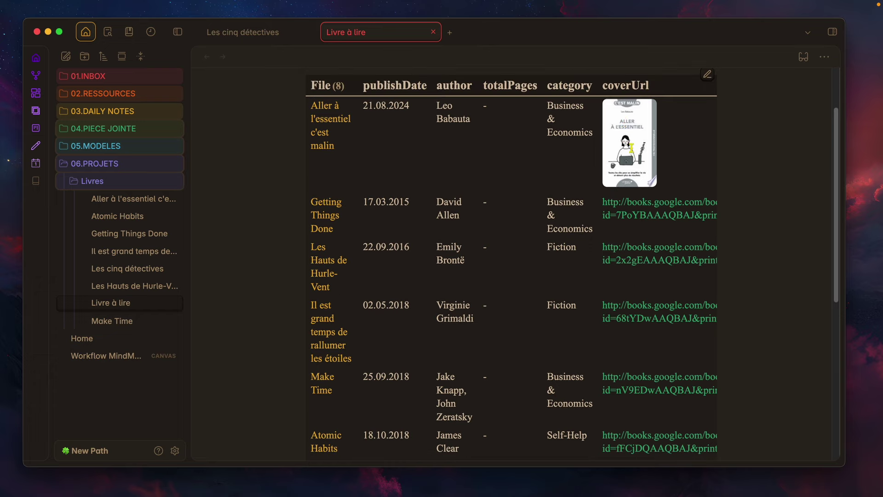
{"action": "scroll", "coordinate": [634, 148], "scroll_direction": "down", "scroll_amount": 5}
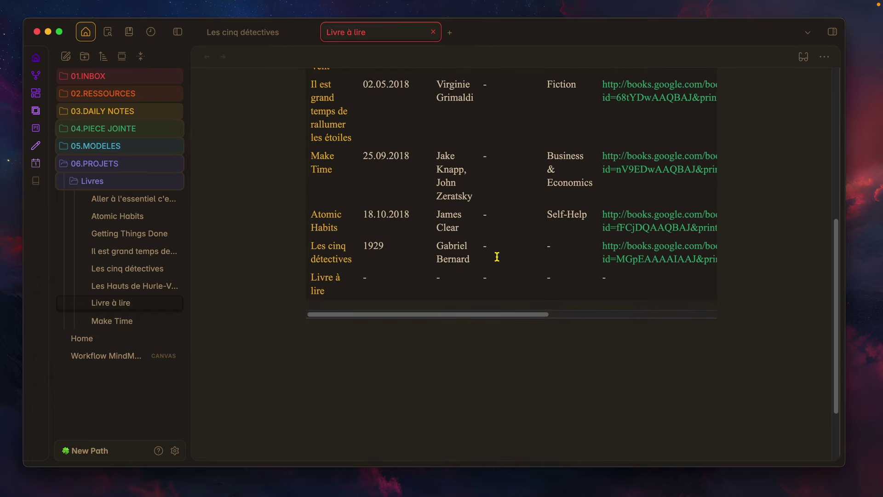
{"action": "scroll", "coordinate": [324, 299], "scroll_direction": "up", "scroll_amount": 2}
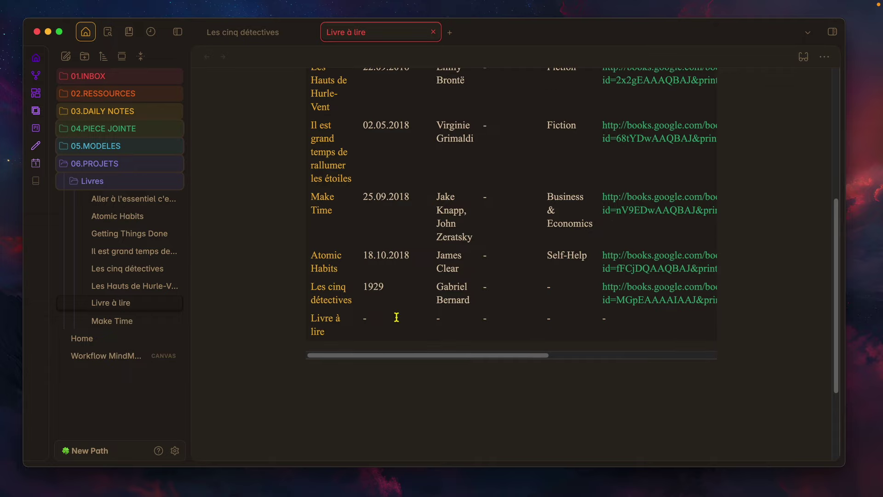
{"action": "scroll", "coordinate": [400, 295], "scroll_direction": "up", "scroll_amount": 2}
{"action": "scroll", "coordinate": [405, 286], "scroll_direction": "down", "scroll_amount": 4}
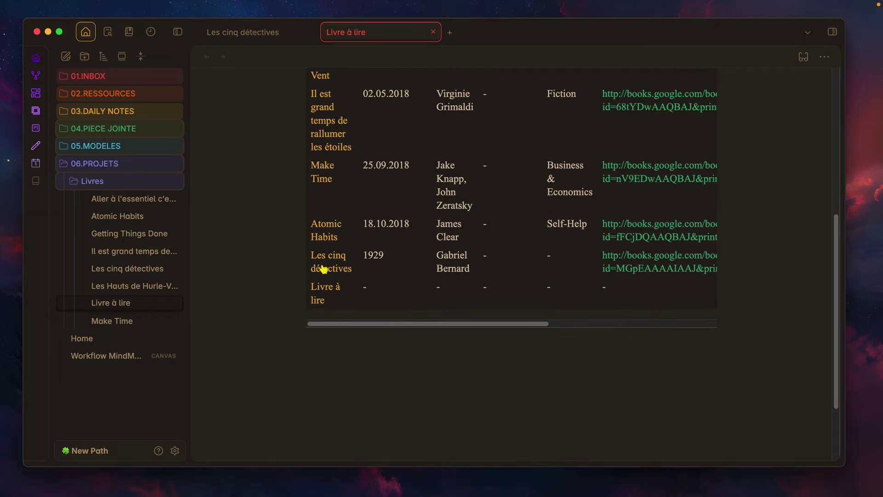
{"action": "scroll", "coordinate": [337, 292], "scroll_direction": "up", "scroll_amount": 1}
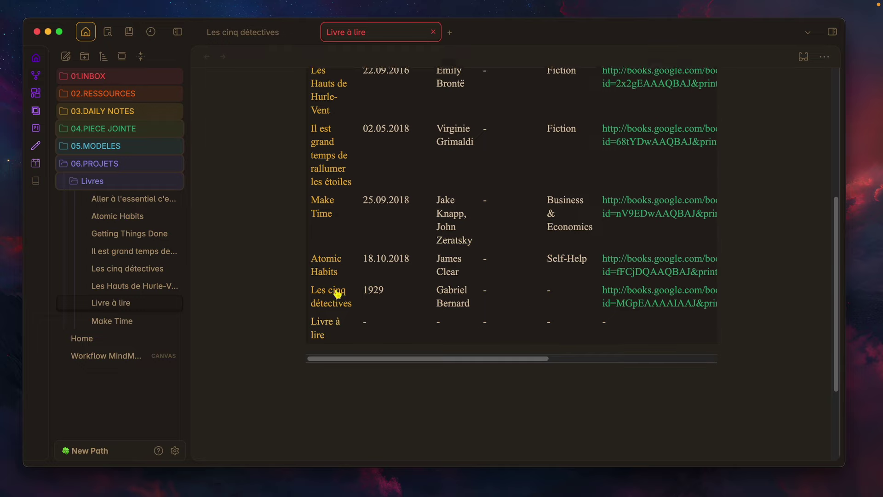
Extend the query's source with and -"06.PROJETS/Livres/Livre à lire" to exclude this note, and check the rendered table.
{"action": "scroll", "coordinate": [337, 294], "scroll_direction": "up", "scroll_amount": 5}
{"action": "left_click", "coordinate": [712, 123]}
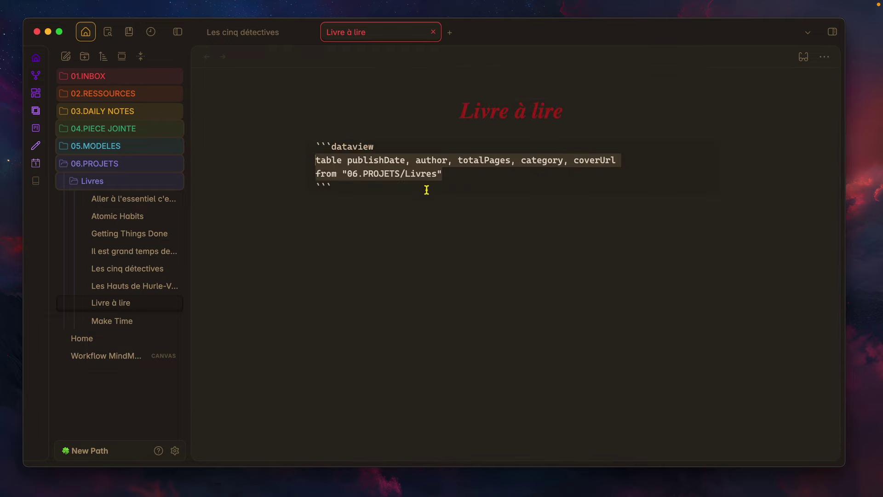
{"action": "left_click", "coordinate": [506, 182]}
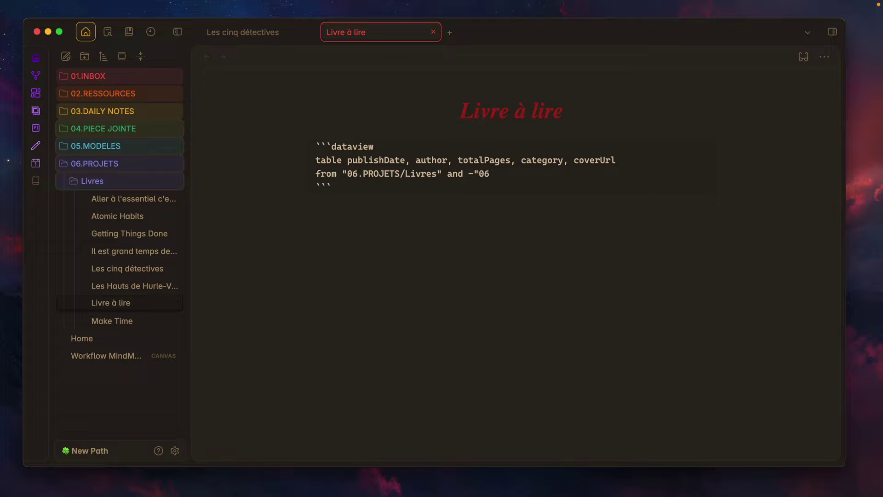
{"action": "type", "text": "JETS/Livres/Livre à lire"}
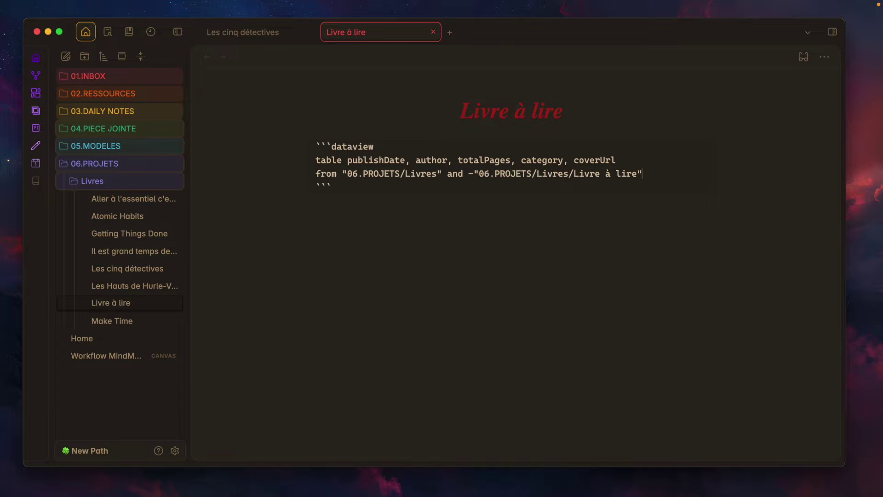
{"action": "key", "text": "Return"}
{"action": "scroll", "coordinate": [466, 188], "scroll_direction": "down", "scroll_amount": 5}
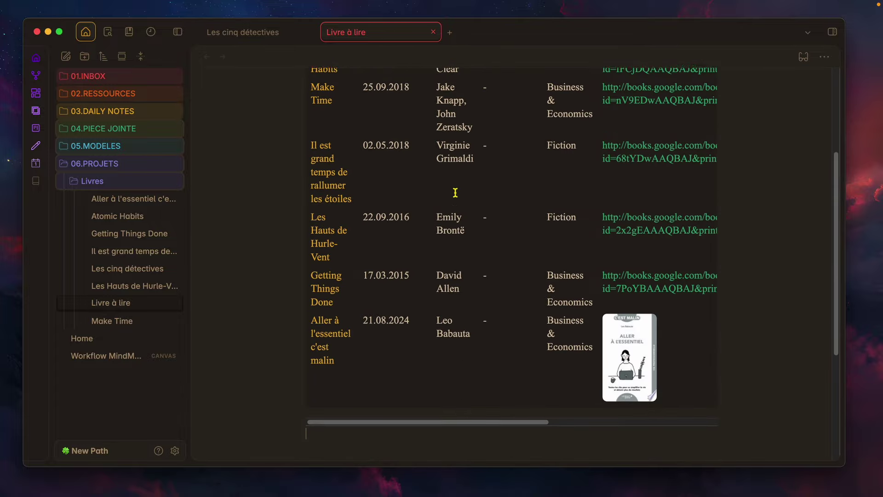
{"action": "scroll", "coordinate": [356, 314], "scroll_direction": "up", "scroll_amount": 5}
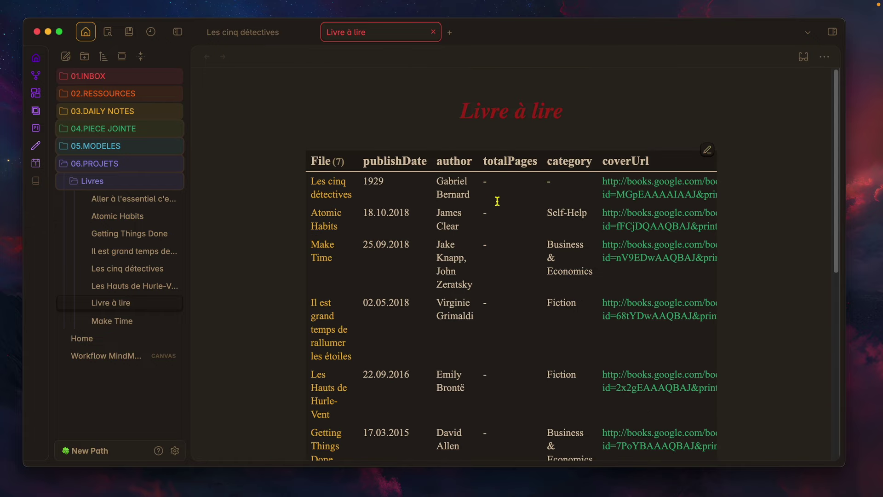
{"action": "scroll", "coordinate": [497, 276], "scroll_direction": "down", "scroll_amount": 4}
{"action": "scroll", "coordinate": [498, 308], "scroll_direction": "up", "scroll_amount": 4}
Check the page-count property name in "Les cinq détectives" and correct the query's totalPages field to totalPage.
{"action": "left_click", "coordinate": [280, 36]}
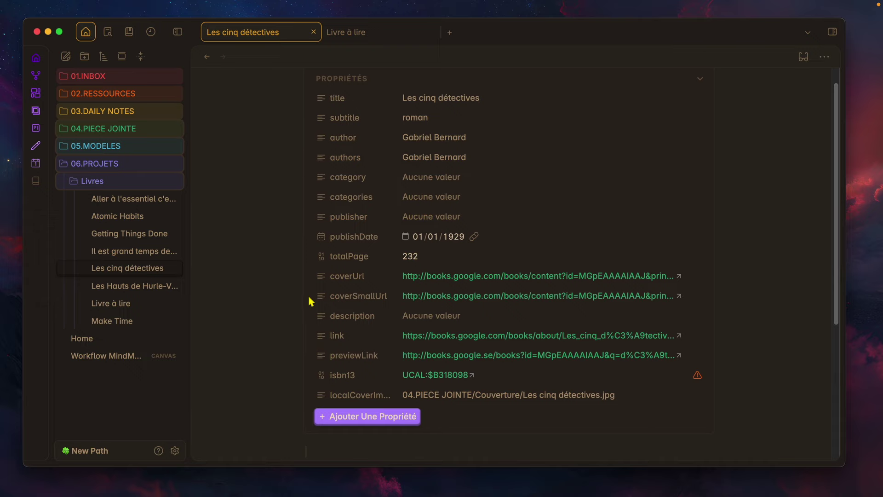
{"action": "left_click", "coordinate": [374, 36]}
{"action": "left_click", "coordinate": [709, 151]}
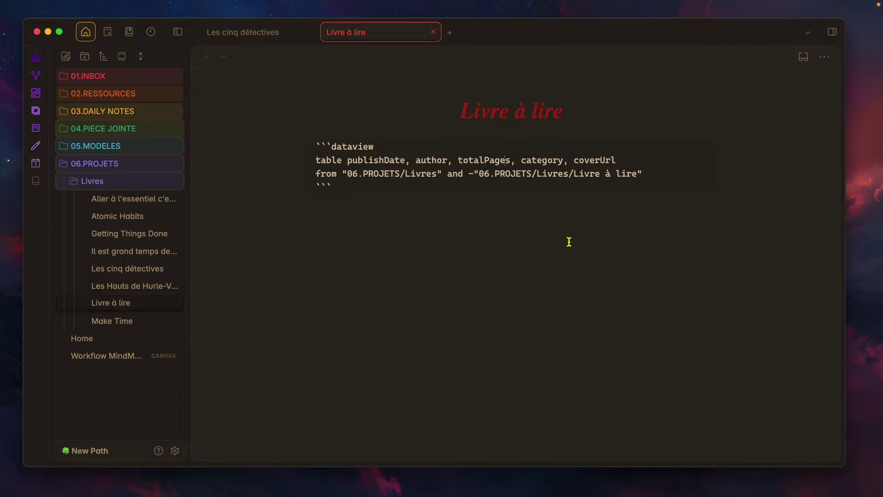
{"action": "key", "text": "BackSpace"}
{"action": "left_click", "coordinate": [583, 121]}
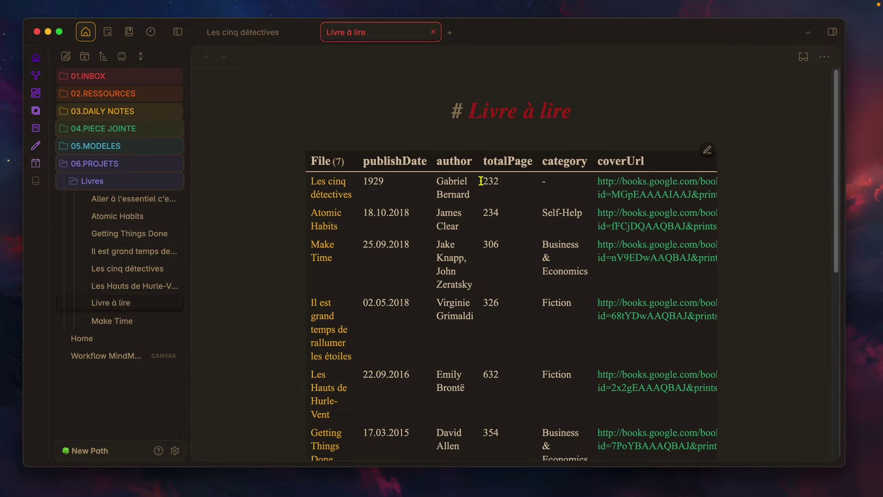
Add the line sort publishDate desc to the end of the dataview query and check the rendered table.
{"action": "scroll", "coordinate": [495, 205], "scroll_direction": "down", "scroll_amount": 5}
{"action": "scroll", "coordinate": [497, 249], "scroll_direction": "up", "scroll_amount": 5}
{"action": "left_click", "coordinate": [708, 150]}
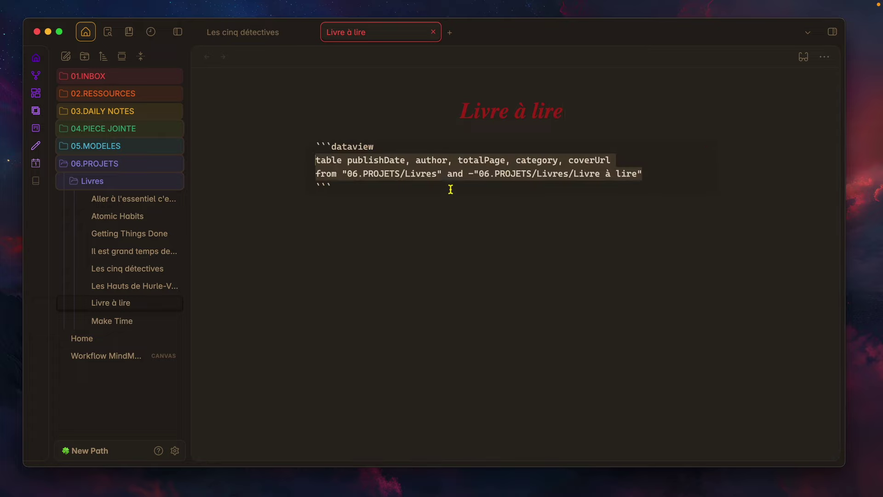
{"action": "left_click", "coordinate": [660, 177]}
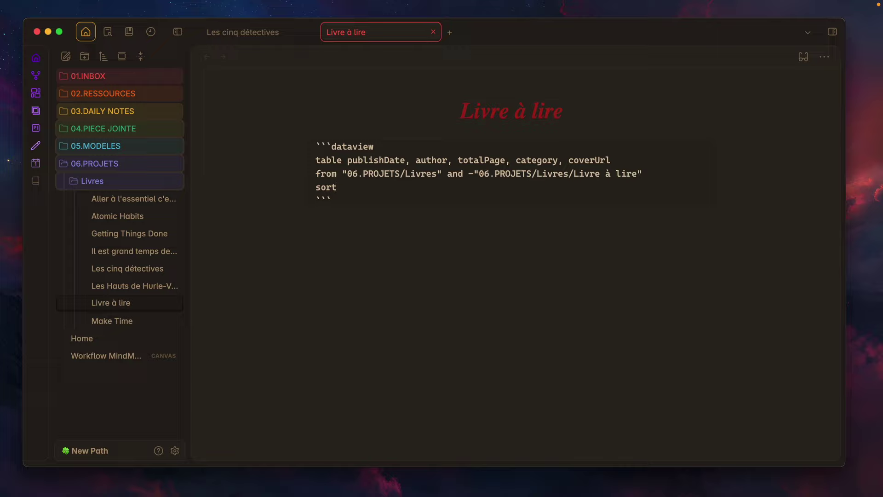
{"action": "type", "text": "sort publishDate desc"}
{"action": "key", "text": "Return"}
{"action": "scroll", "coordinate": [408, 270], "scroll_direction": "down", "scroll_amount": 2}
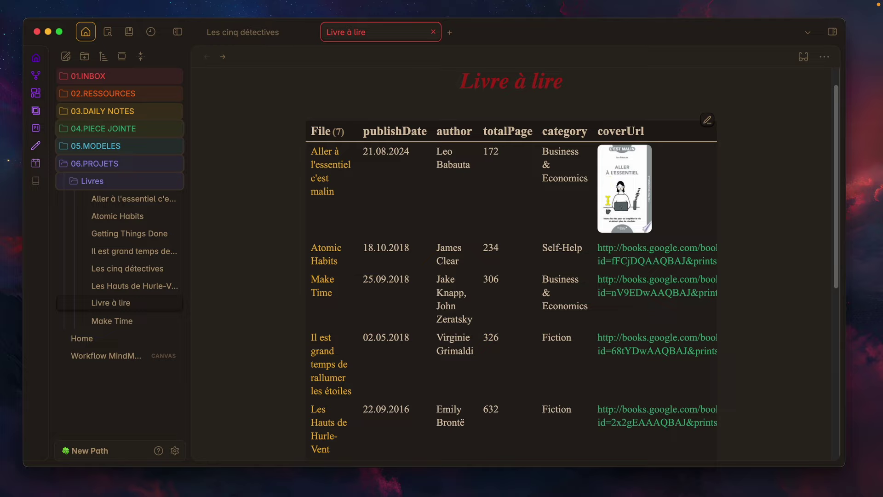
Rename the table's coverUrl column by adding as couverture after coverUrl in the dataview query.
{"action": "left_click", "coordinate": [708, 123]}
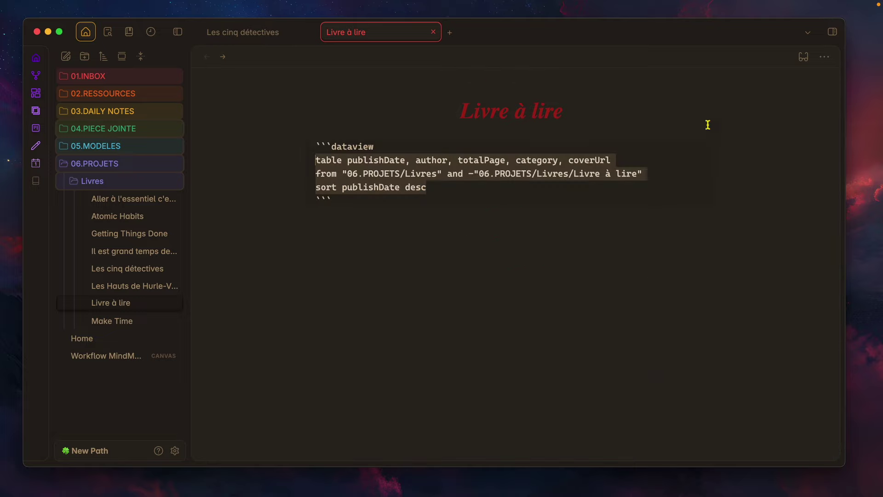
{"action": "left_click", "coordinate": [635, 163]}
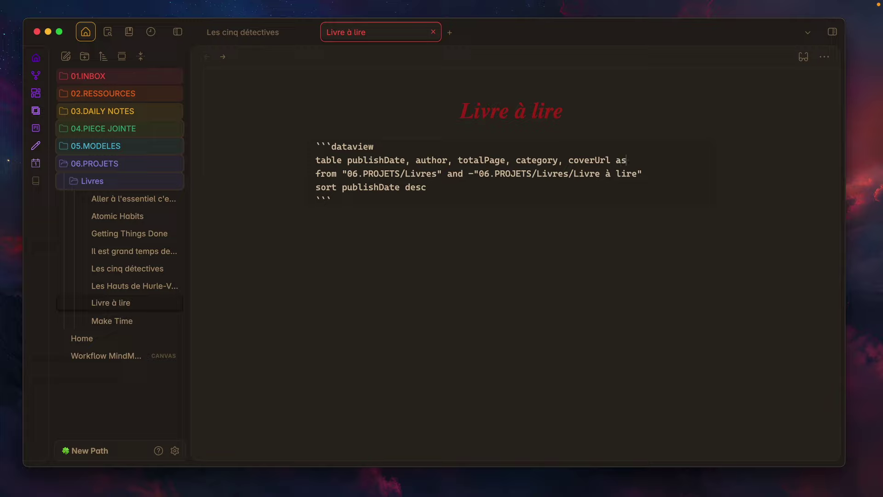
{"action": "type", "text": "as couverture"}
{"action": "key", "text": "Up"}
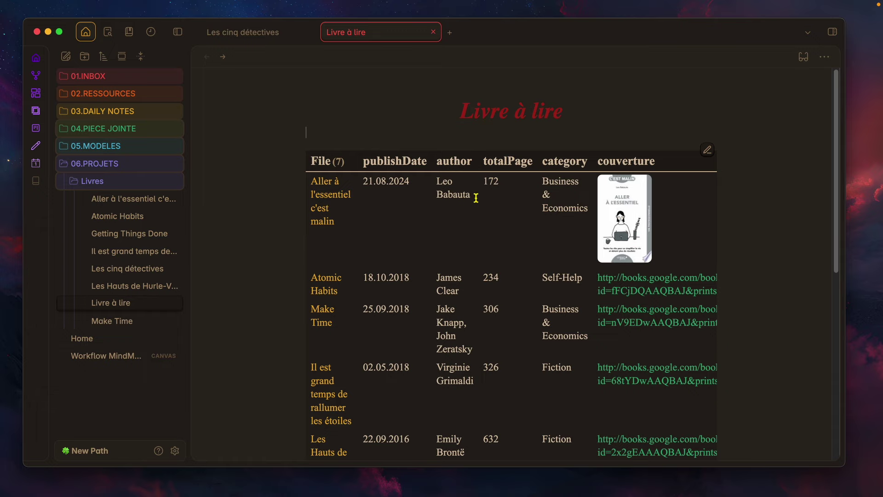
Close the "Les cinq détectives" note and open "Atomic Habits" side by side with the table, showing its couverture column.
{"action": "middle_click", "coordinate": [271, 37]}
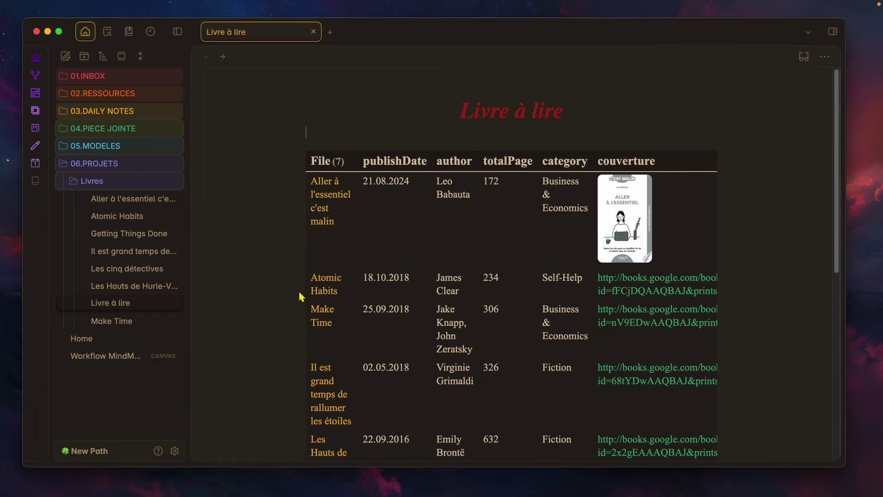
{"action": "middle_click", "coordinate": [328, 287]}
{"action": "left_click_drag", "start_coordinate": [375, 27], "coordinate": [750, 219]}
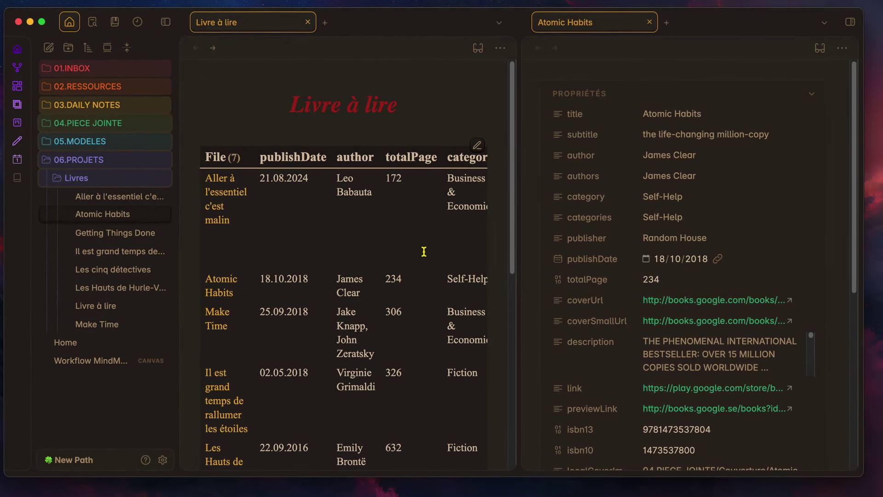
{"action": "scroll", "coordinate": [426, 251], "scroll_direction": "down", "scroll_amount": 1}
{"action": "scroll", "coordinate": [399, 269], "scroll_direction": "right", "scroll_amount": 5}
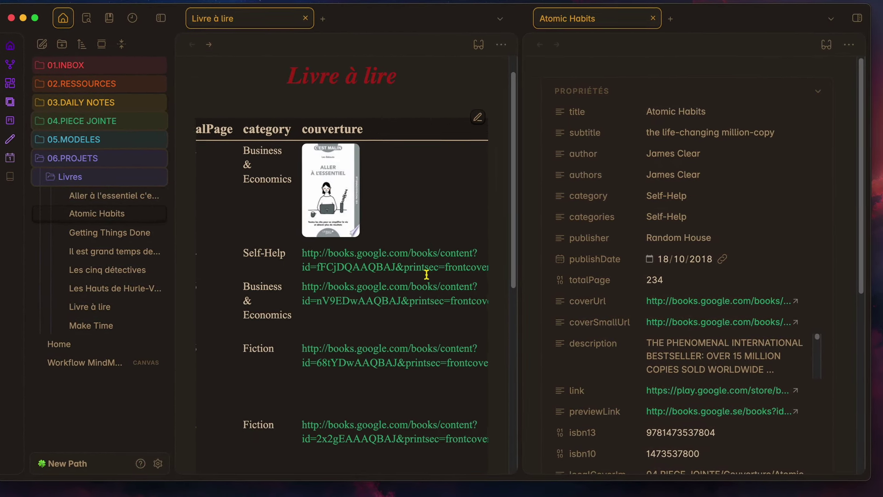
{"action": "scroll", "coordinate": [730, 276], "scroll_direction": "down", "scroll_amount": 2}
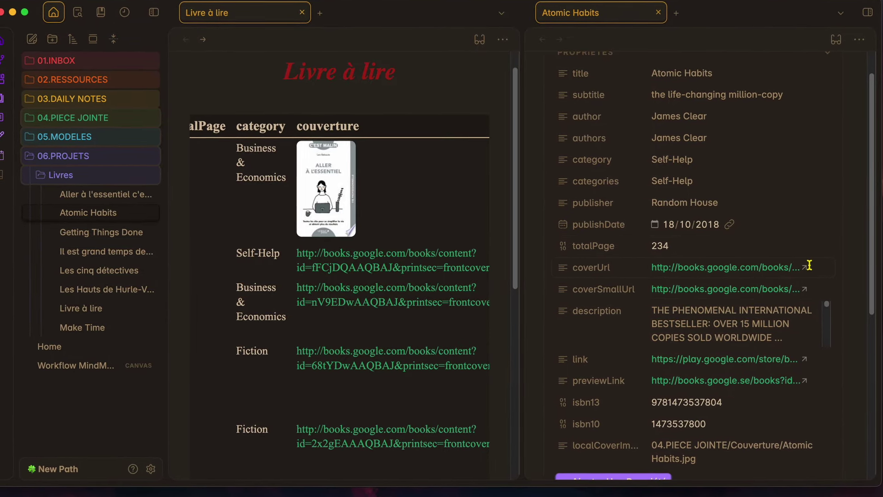
Turn the "Atomic Habits" coverUrl property into an image embed by wrapping the link as ![habits](link), and refresh the table.
{"action": "left_click", "coordinate": [809, 266]}
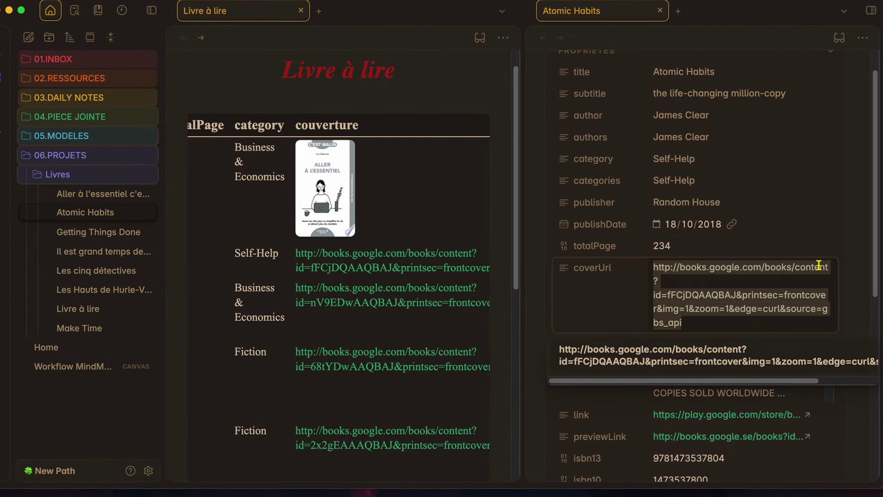
{"action": "type", "text": ")"}
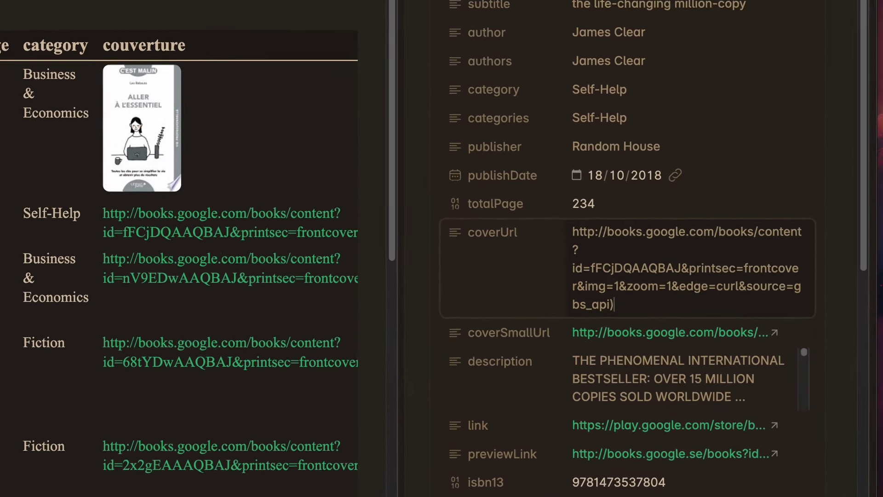
{"action": "left_click", "coordinate": [465, 185]}
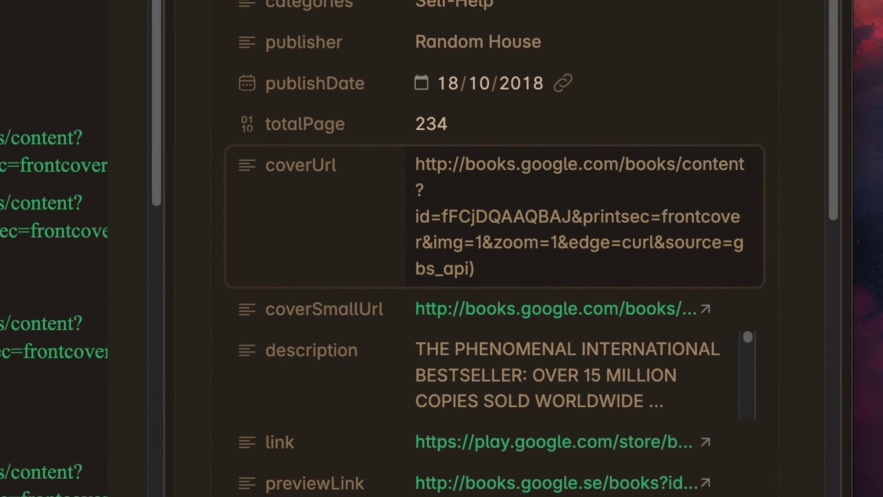
{"action": "type", "text": "("}
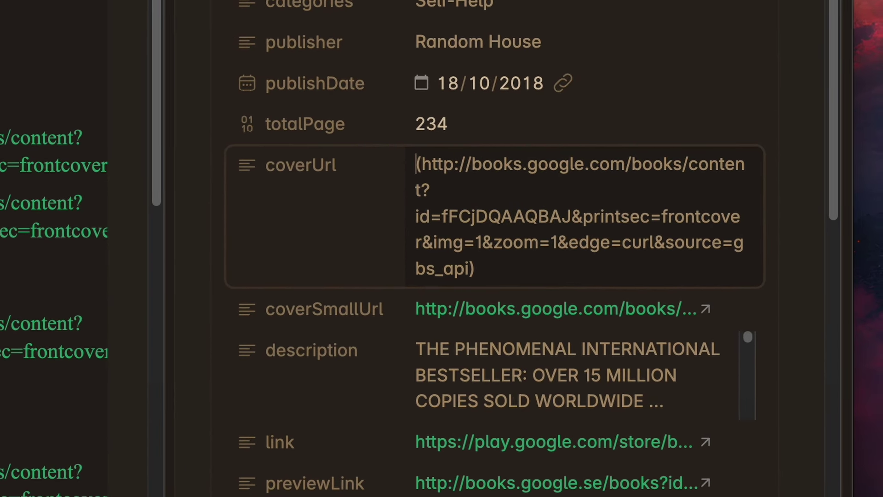
{"action": "type", "text": "!"}
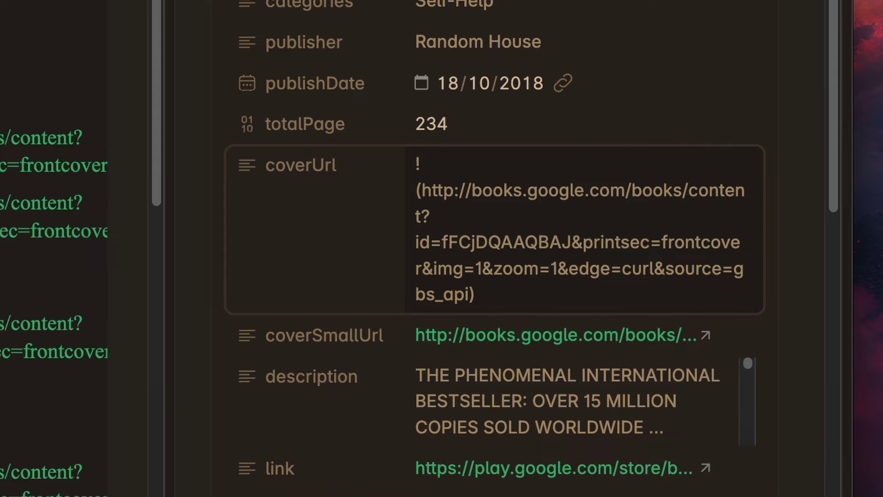
{"action": "type", "text": "["}
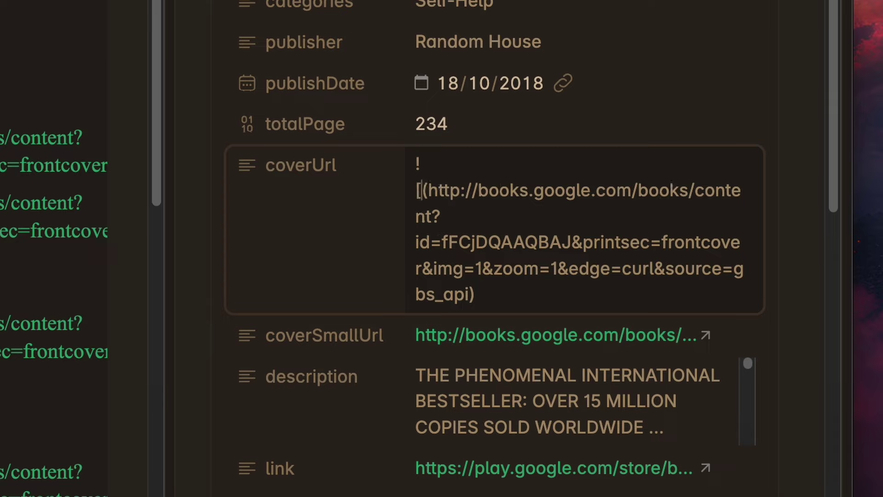
{"action": "type", "text": "]"}
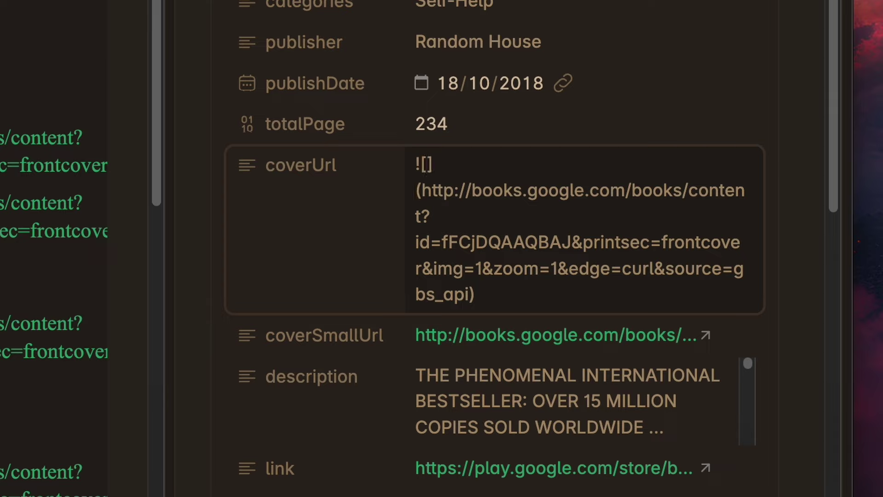
{"action": "type", "text": "habits"}
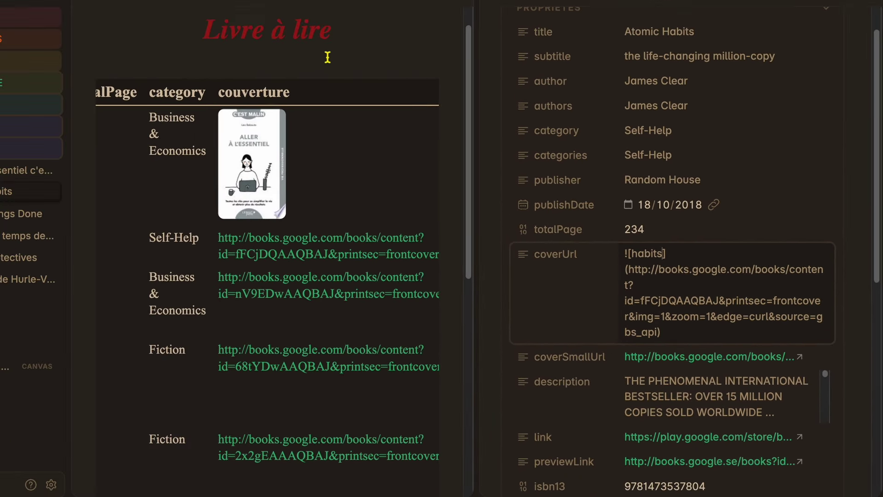
{"action": "left_click", "coordinate": [303, 59]}
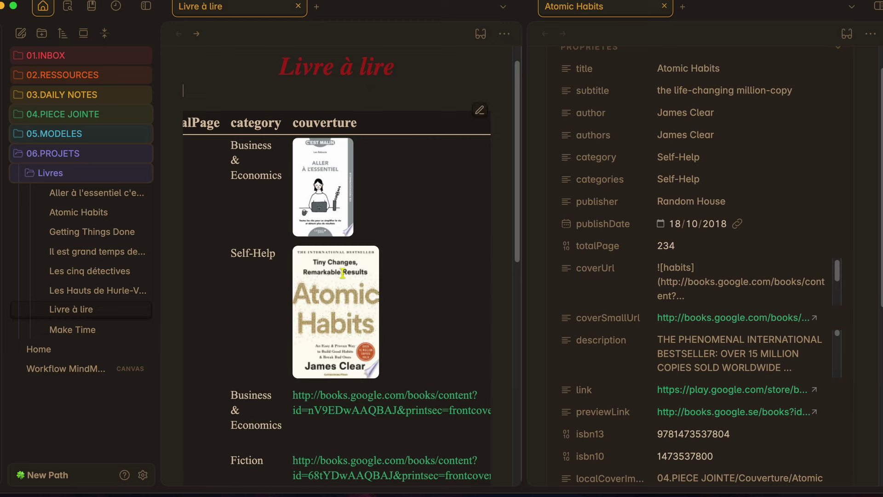
Limit the "Atomic Habits" cover's width by extending the embed's label in coverUrl to habits|90.
{"action": "left_click", "coordinate": [681, 270]}
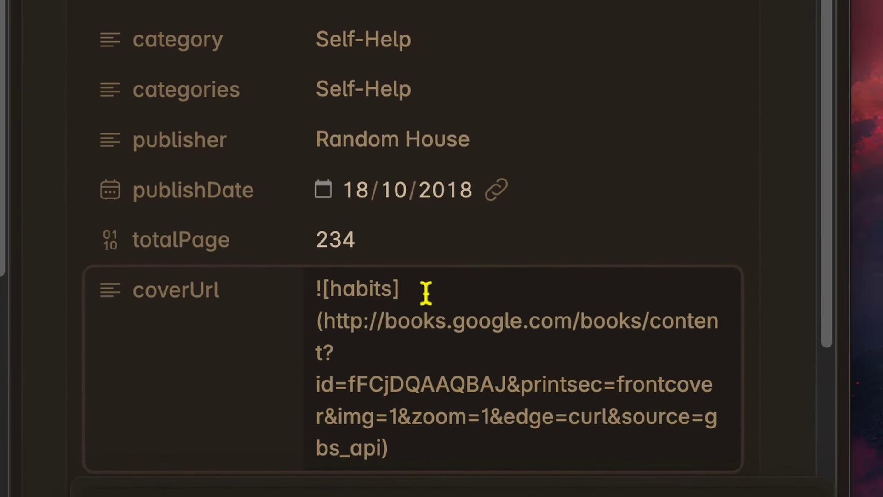
{"action": "type", "text": "|"}
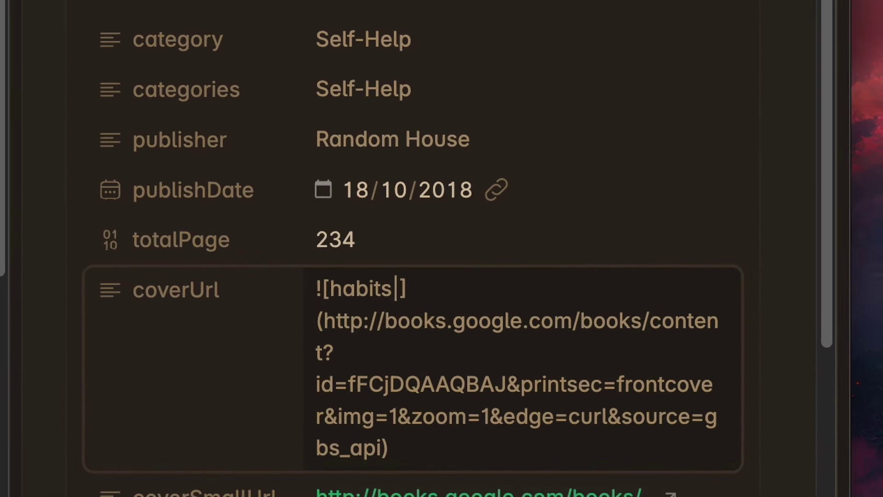
{"action": "type", "text": "90"}
{"action": "left_click", "coordinate": [98, 43]}
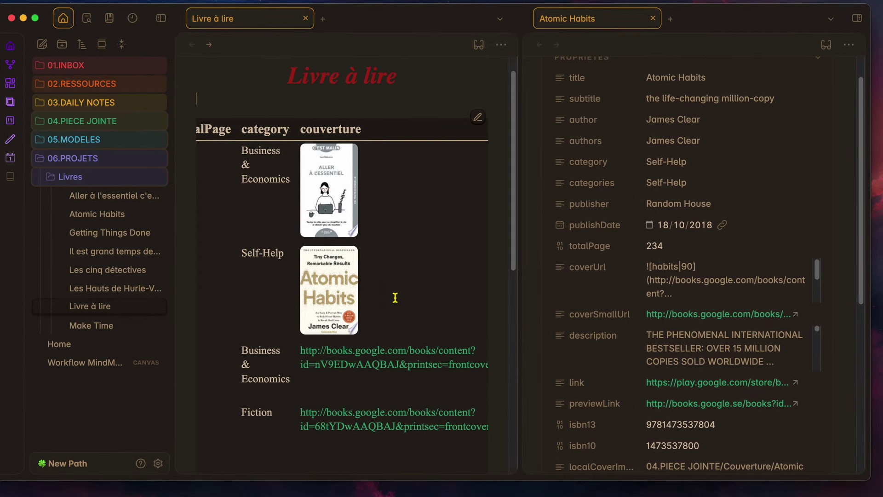
Close the "Atomic Habits" note and review every row and cover image in the "Livre à lire" table.
{"action": "scroll", "coordinate": [375, 296], "scroll_direction": "down", "scroll_amount": 3}
{"action": "scroll", "coordinate": [368, 299], "scroll_direction": "left", "scroll_amount": 5}
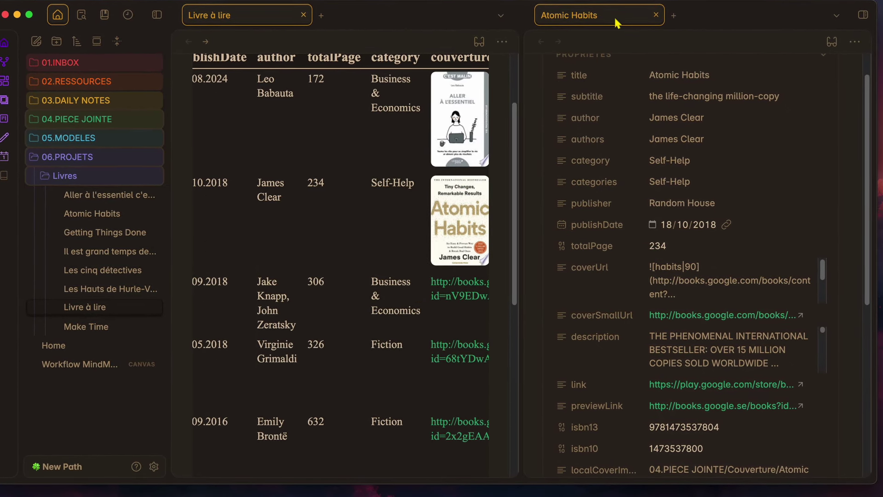
{"action": "left_click", "coordinate": [656, 15]}
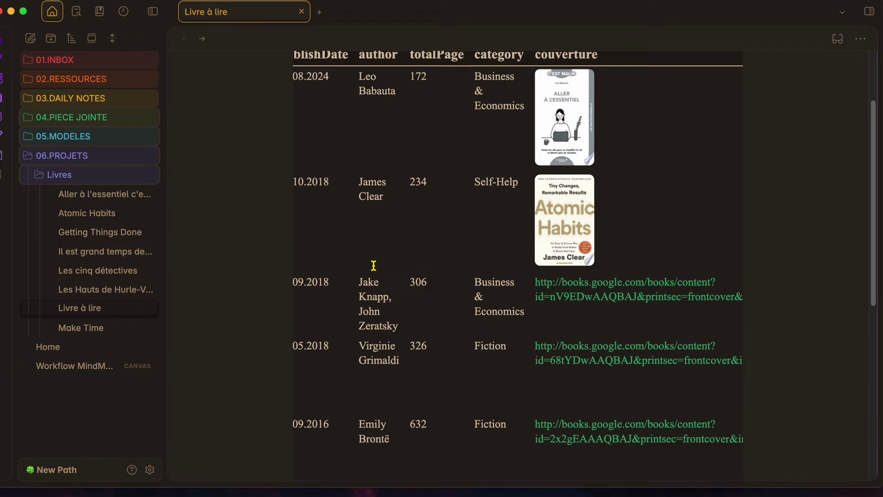
{"action": "scroll", "coordinate": [373, 265], "scroll_direction": "left", "scroll_amount": 4}
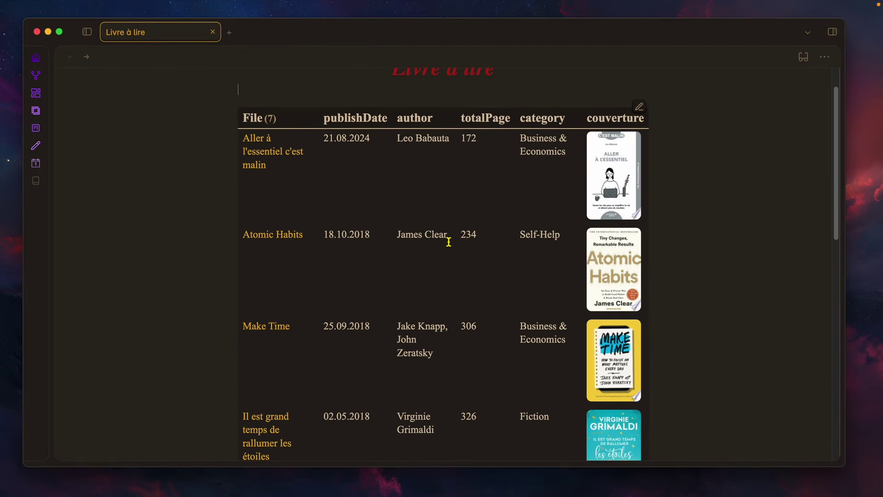
{"action": "scroll", "coordinate": [450, 240], "scroll_direction": "down", "scroll_amount": 5}
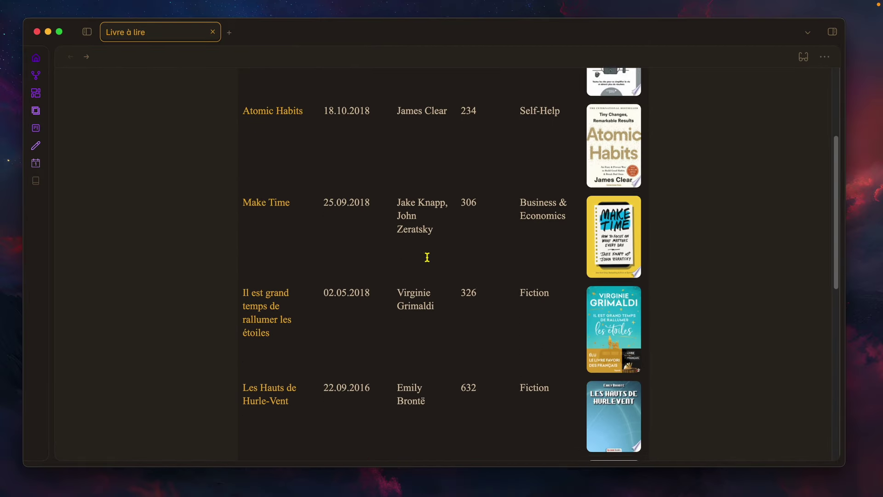
{"action": "scroll", "coordinate": [428, 257], "scroll_direction": "down", "scroll_amount": 3}
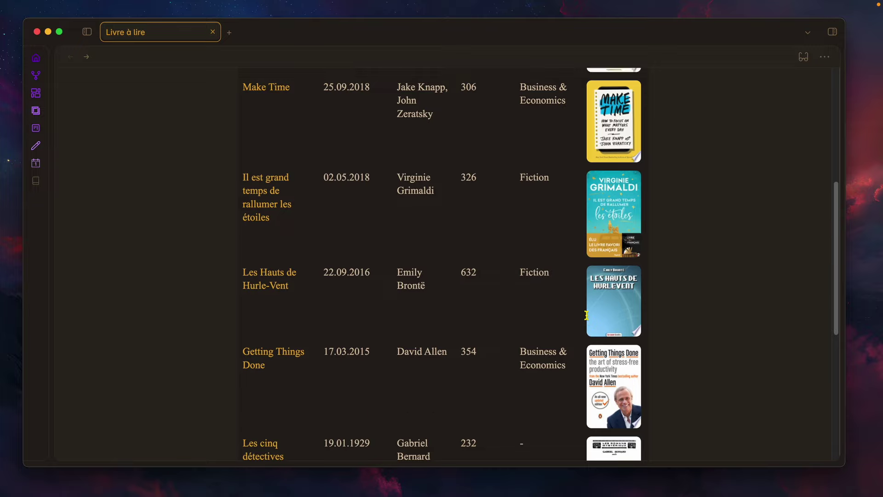
{"action": "scroll", "coordinate": [592, 258], "scroll_direction": "down", "scroll_amount": 2}
{"action": "scroll", "coordinate": [572, 302], "scroll_direction": "up", "scroll_amount": 7}
{"action": "scroll", "coordinate": [450, 247], "scroll_direction": "up", "scroll_amount": 2}
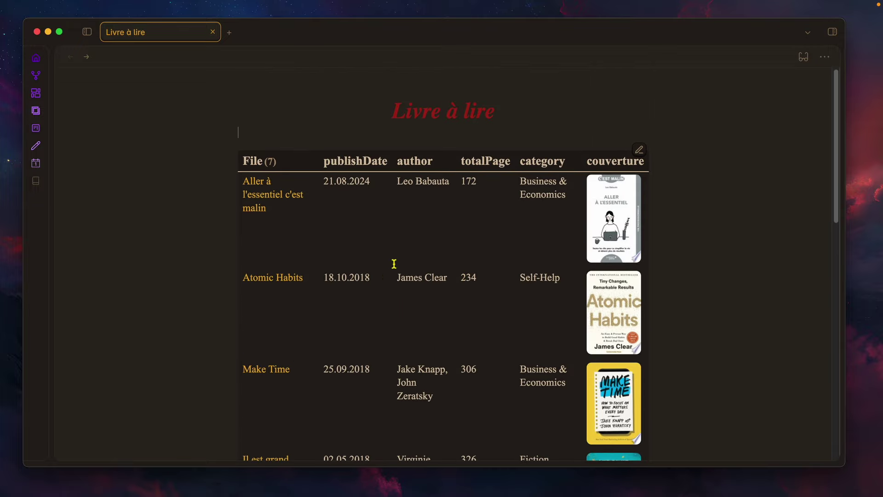
Compare the query's from and sort lines with the rendered table, and highlight the -"06.PROJETS/Livres/Livre à lire" exclusion.
{"action": "left_click", "coordinate": [640, 150]}
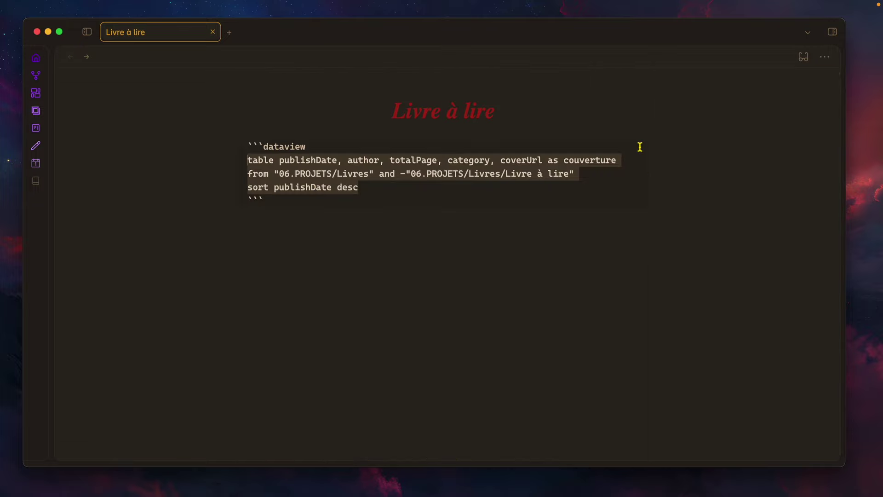
{"action": "left_click", "coordinate": [270, 173]}
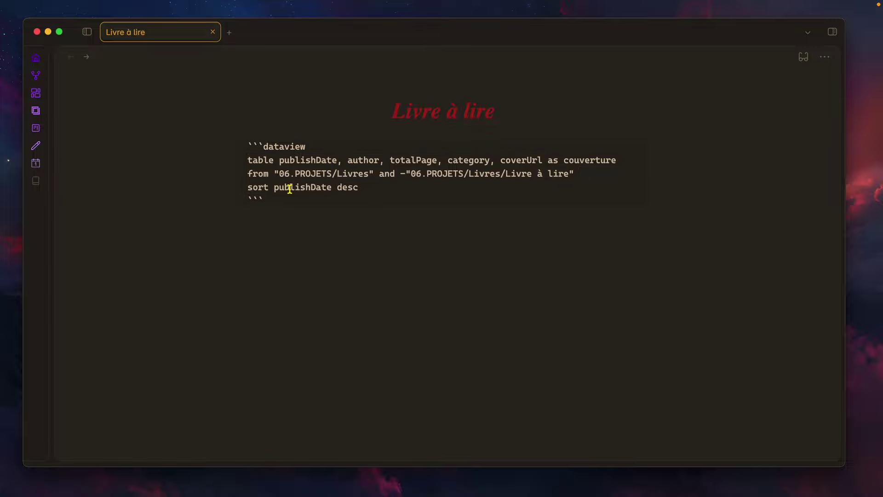
{"action": "left_click", "coordinate": [622, 128]}
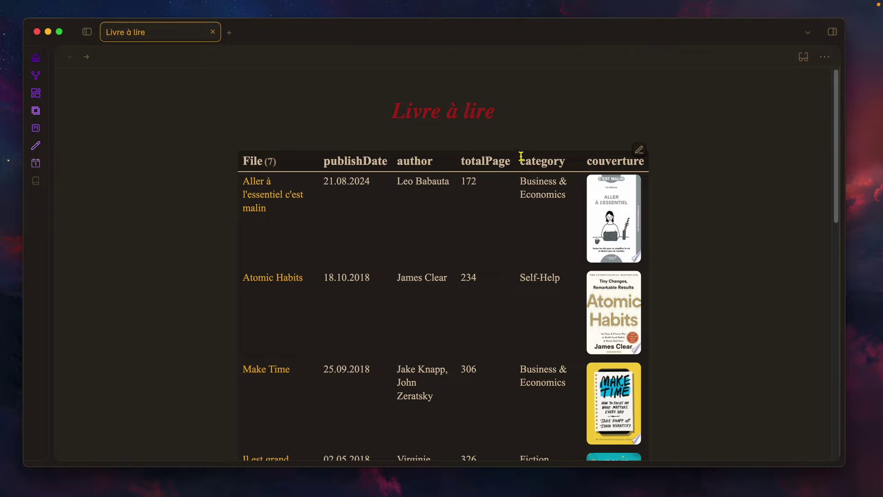
{"action": "scroll", "coordinate": [504, 238], "scroll_direction": "down", "scroll_amount": 4}
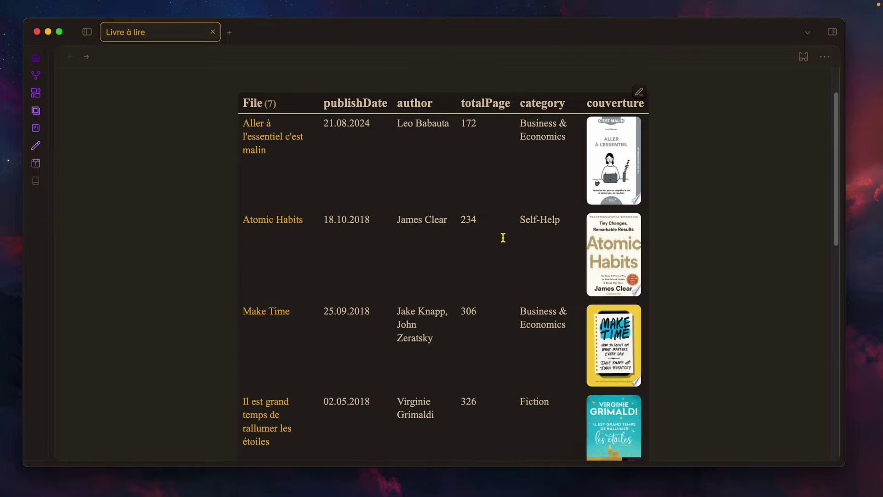
{"action": "scroll", "coordinate": [503, 238], "scroll_direction": "up", "scroll_amount": 2}
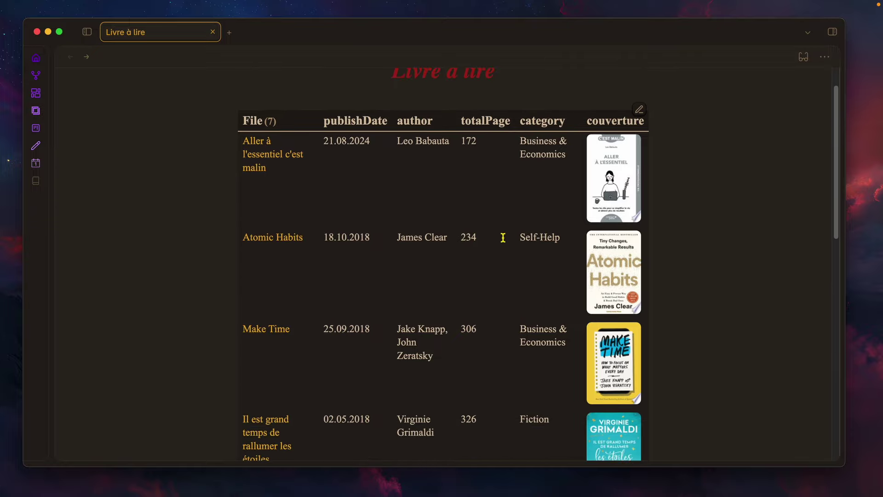
{"action": "left_click", "coordinate": [641, 110]}
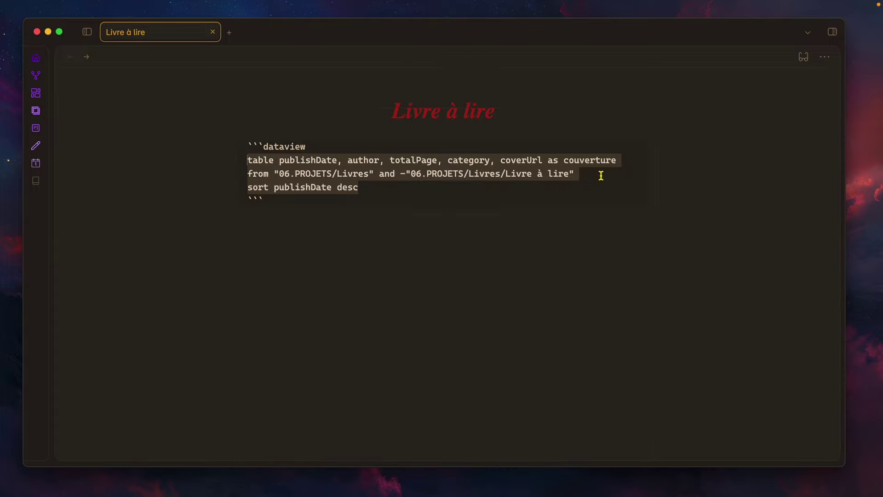
{"action": "left_click_drag", "start_coordinate": [599, 173], "coordinate": [401, 174]}
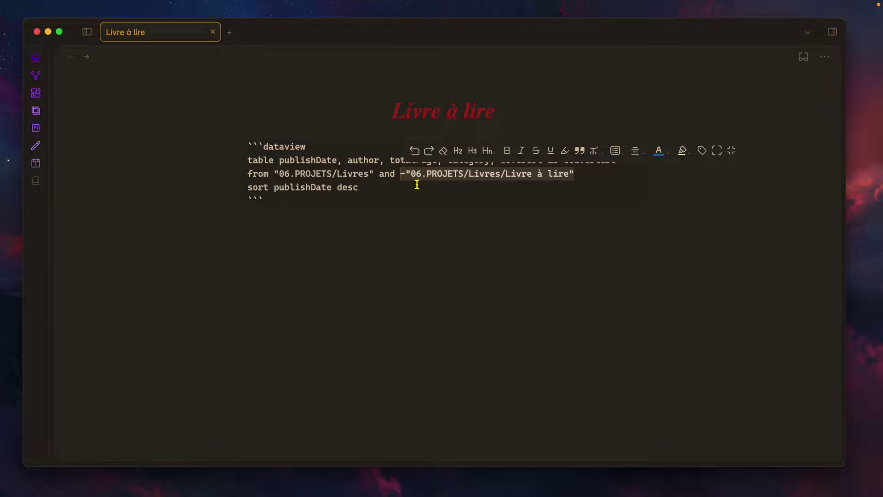
Create a subfolder named Fiction inside the 06.PROJETS/Livres folder.
{"action": "left_click", "coordinate": [525, 176]}
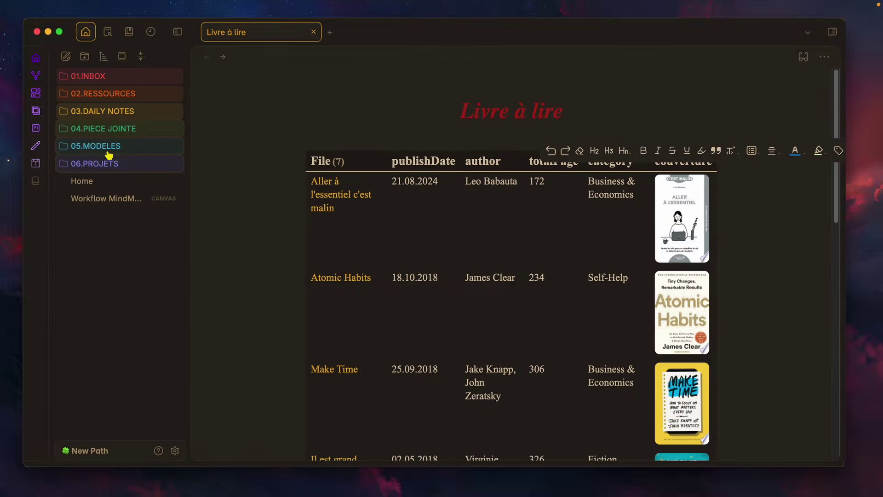
{"action": "left_click", "coordinate": [95, 164]}
{"action": "right_click", "coordinate": [131, 182]}
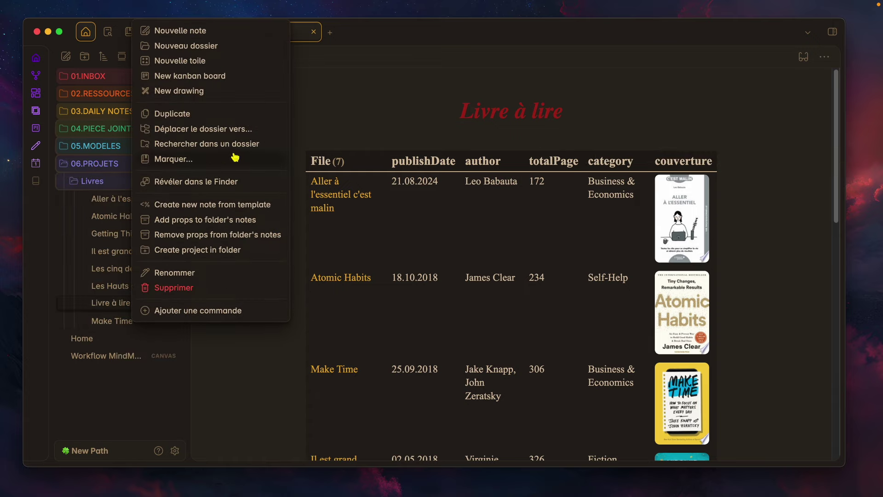
{"action": "left_click", "coordinate": [221, 48]}
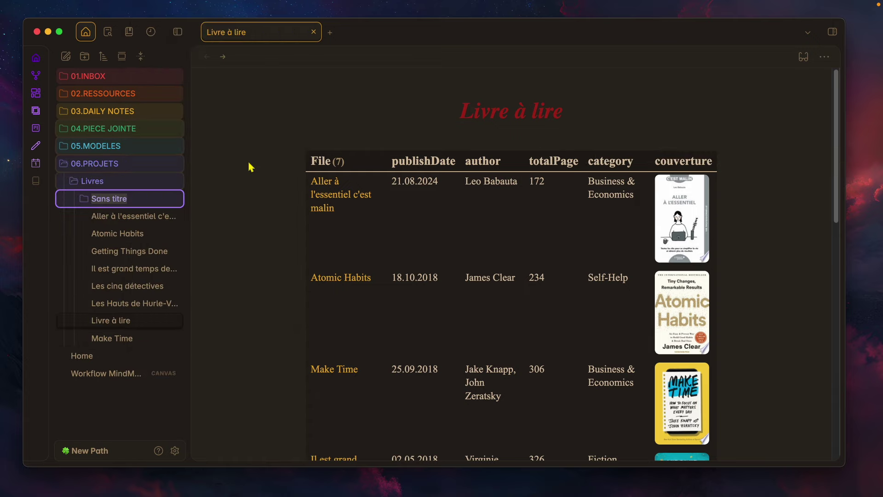
{"action": "type", "text": "Fivtion"}
{"action": "key", "text": "Return"}
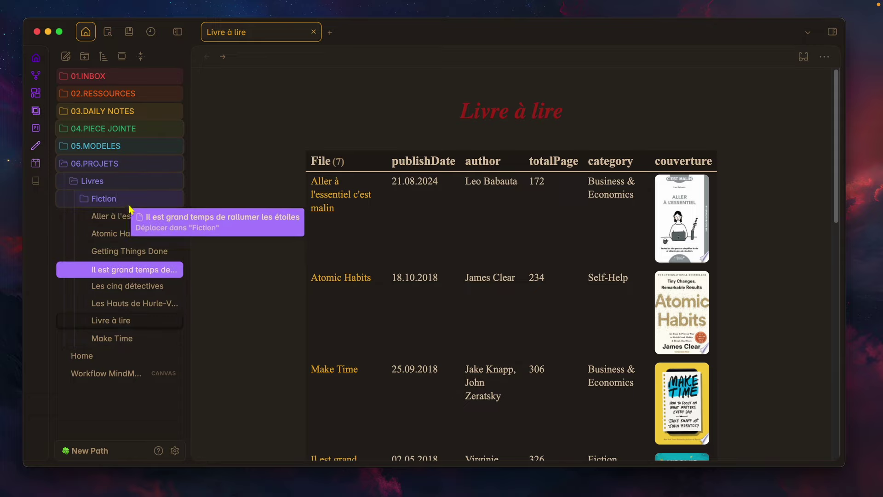
Move the "Il est grand temps de rallumer les étoiles" and "Les Hauts de Hurle-Vent" notes into Fiction, and check their table rows.
{"action": "left_click_drag", "start_coordinate": [130, 286], "coordinate": [124, 199]}
{"action": "scroll", "coordinate": [382, 207], "scroll_direction": "down", "scroll_amount": 10}
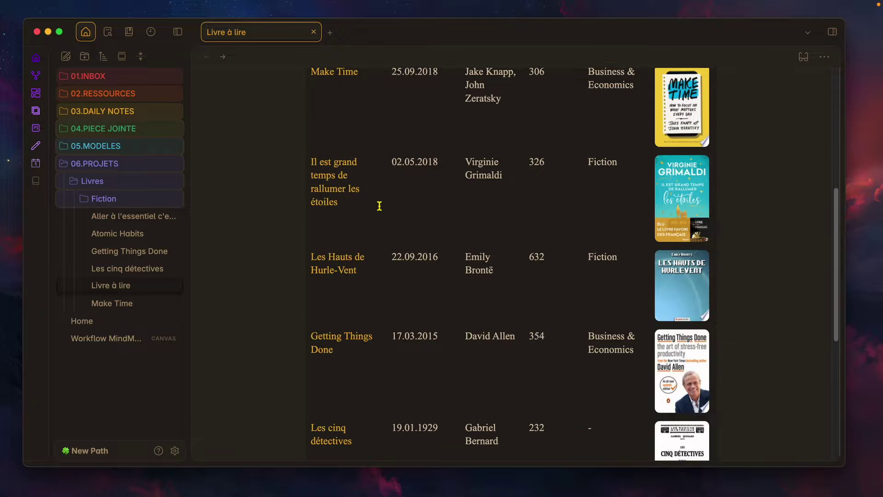
{"action": "scroll", "coordinate": [517, 246], "scroll_direction": "up", "scroll_amount": 6}
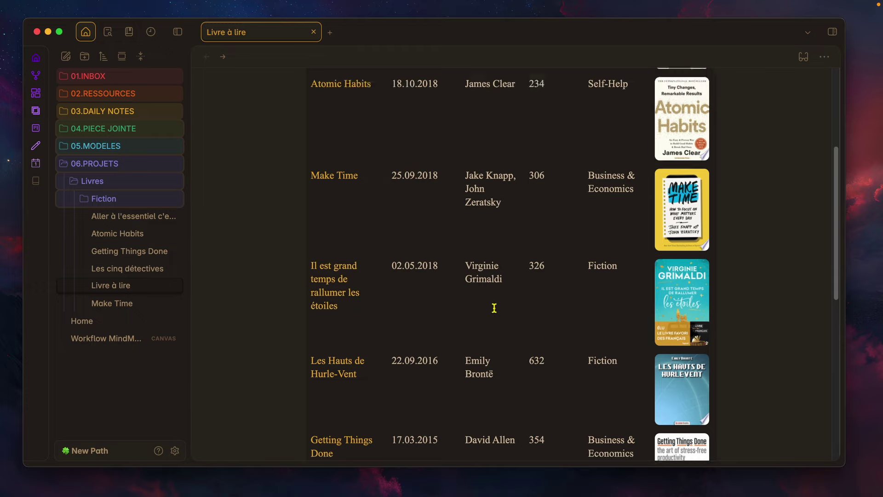
{"action": "scroll", "coordinate": [494, 308], "scroll_direction": "up", "scroll_amount": 5}
Exclude the Fiction folder from the table by extending the query's from line with and -"06.PROJETS/Livres/Fiction", and render the result.
{"action": "left_click", "coordinate": [709, 151]}
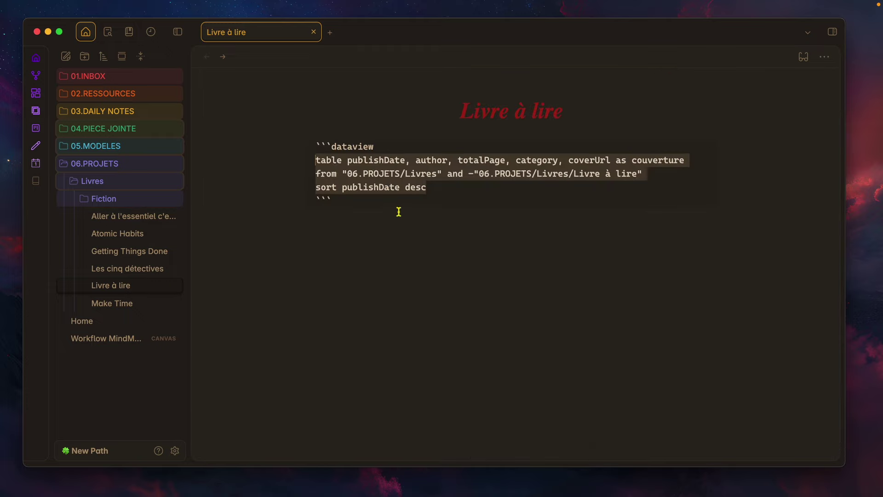
{"action": "left_click", "coordinate": [339, 173]}
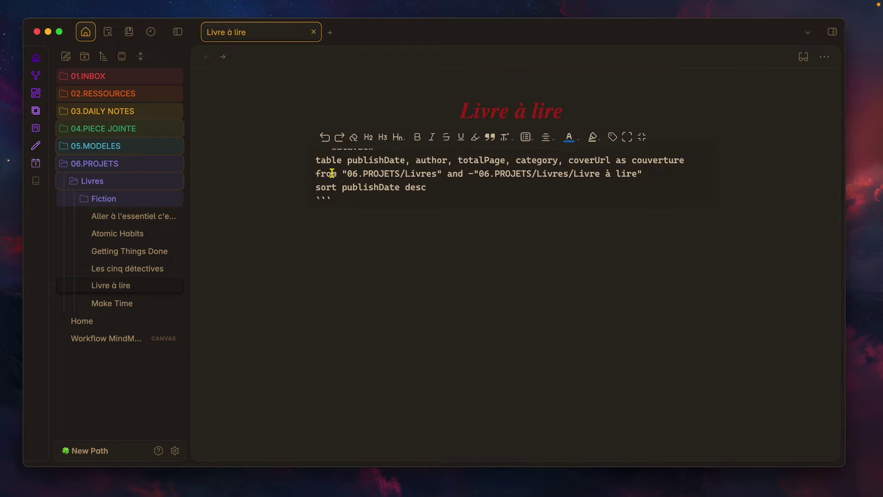
{"action": "left_click", "coordinate": [672, 178]}
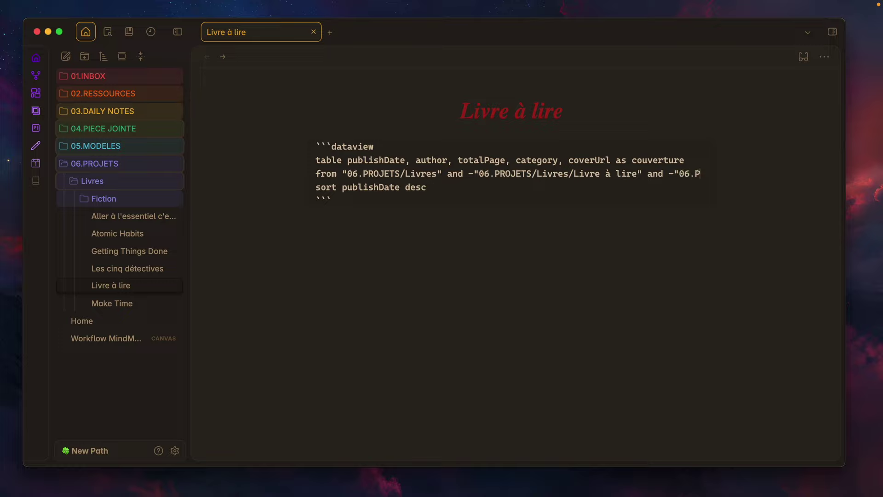
{"action": "type", "text": "OJETS/Livres/"}
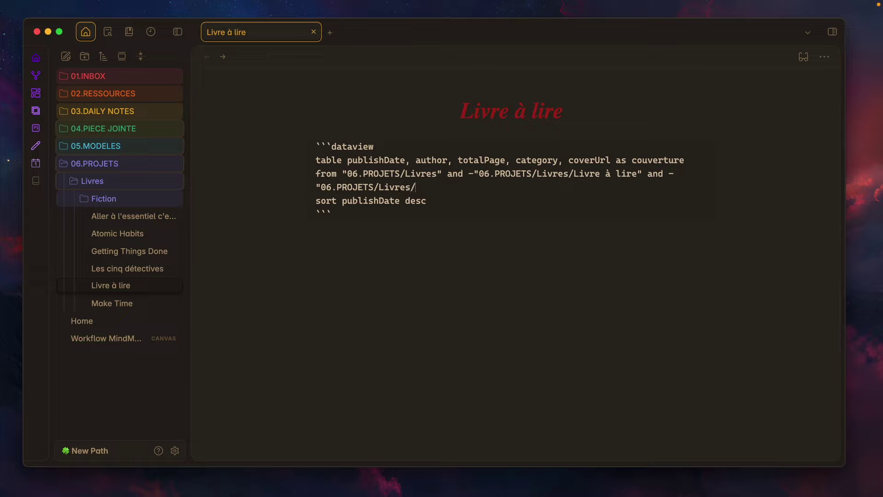
{"action": "type", "text": "Fiction"}
{"action": "left_click", "coordinate": [592, 125]}
Review the whole "Livre à lire" table to check which books are listed with the Fiction folder excluded.
{"action": "scroll", "coordinate": [585, 140], "scroll_direction": "down", "scroll_amount": 5}
{"action": "scroll", "coordinate": [575, 170], "scroll_direction": "down", "scroll_amount": 2}
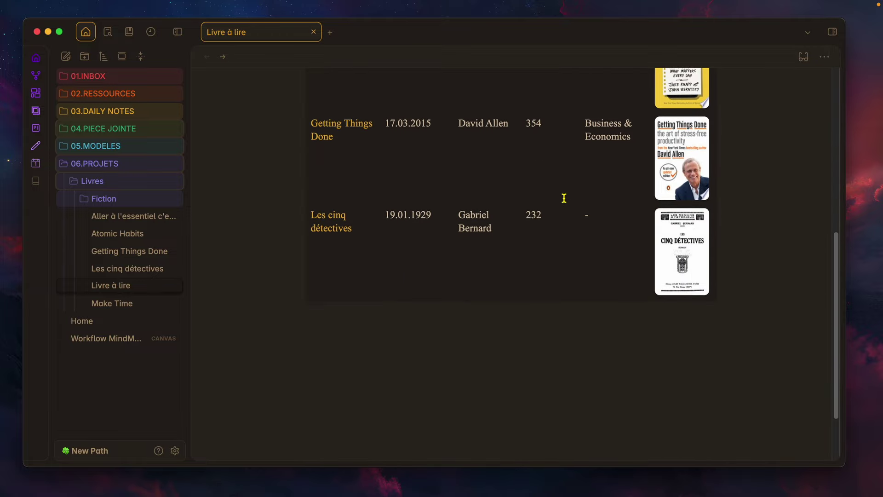
{"action": "scroll", "coordinate": [562, 216], "scroll_direction": "up", "scroll_amount": 5}
{"action": "scroll", "coordinate": [428, 271], "scroll_direction": "up", "scroll_amount": 3}
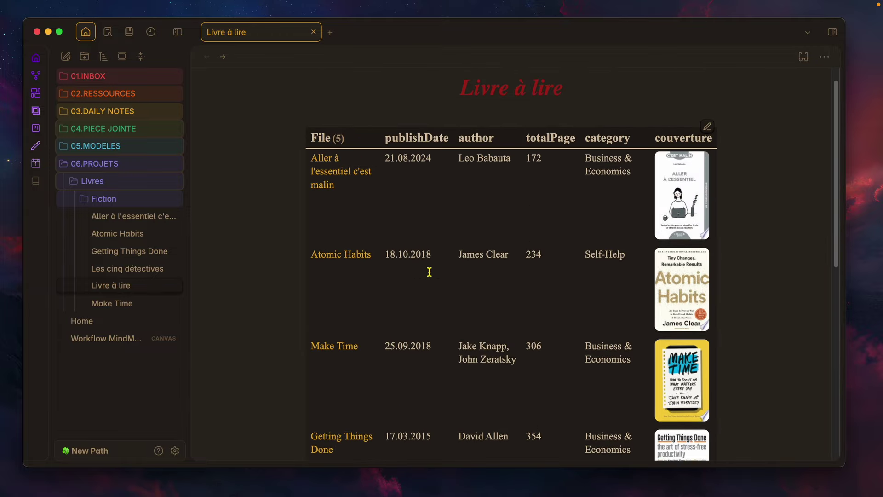
{"action": "scroll", "coordinate": [456, 266], "scroll_direction": "down", "scroll_amount": 2}
{"action": "scroll", "coordinate": [565, 144], "scroll_direction": "up", "scroll_amount": 2}
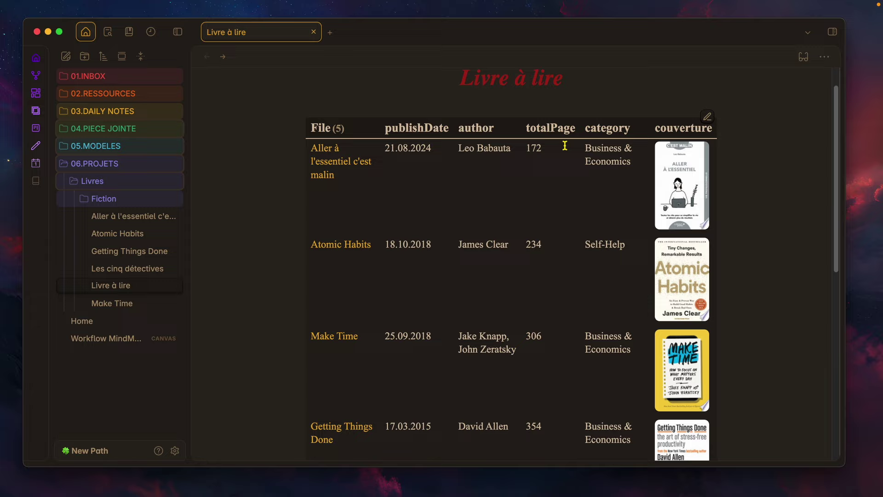
{"action": "scroll", "coordinate": [572, 132], "scroll_direction": "up", "scroll_amount": 1}
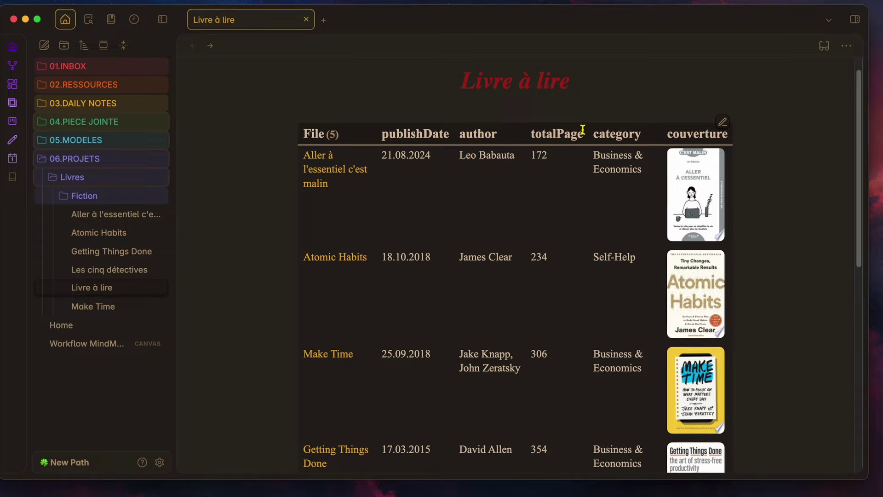
{"action": "key", "text": "Down"}
{"action": "key", "text": "Up"}
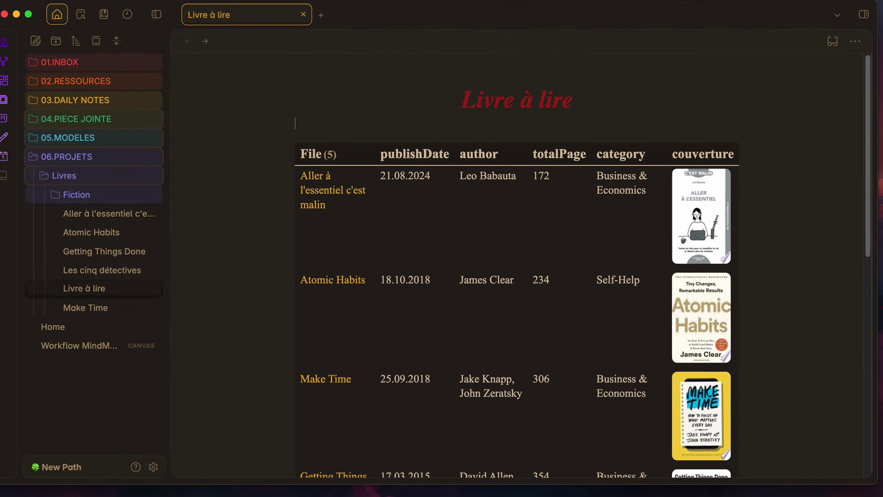